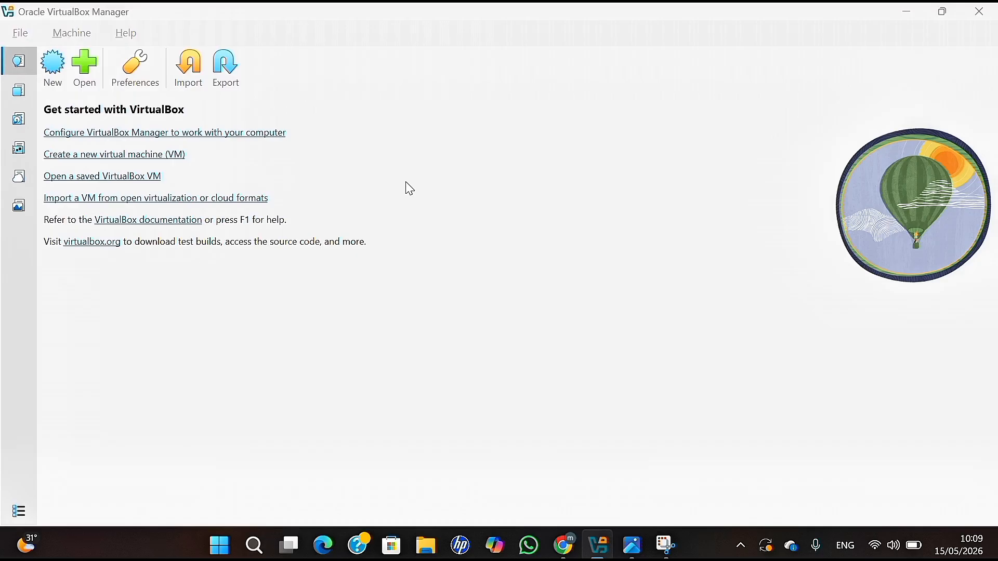
Switch from VirtualBox Manager to the Chrome window showing the Ubuntu 26.04 LTS download page.
key("alt+Tab")
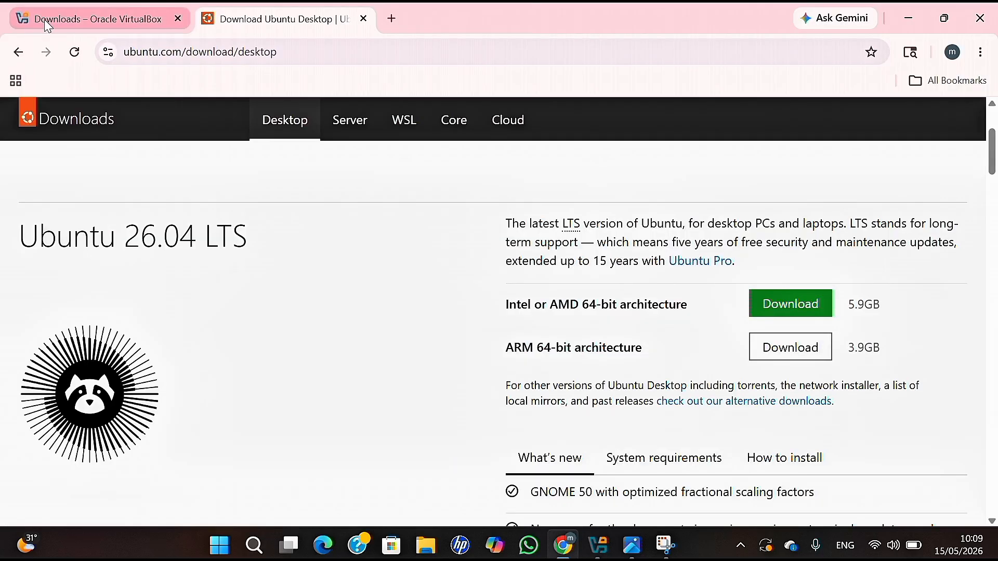
Look over the VirtualBox Downloads page, then return via the Ubuntu tab to VirtualBox Manager.
left_click(47, 21)
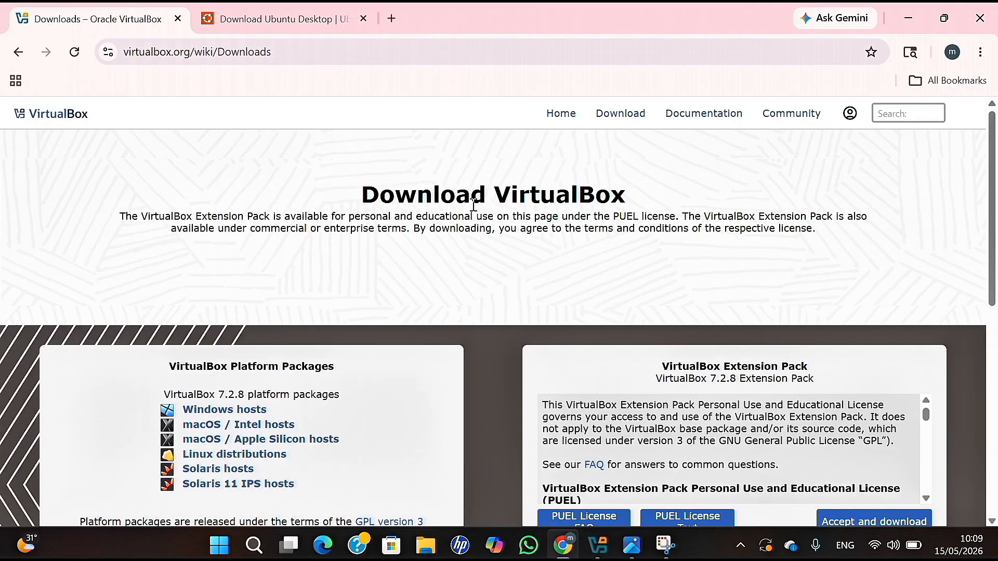
left_click_drag(342, 198, 663, 188)
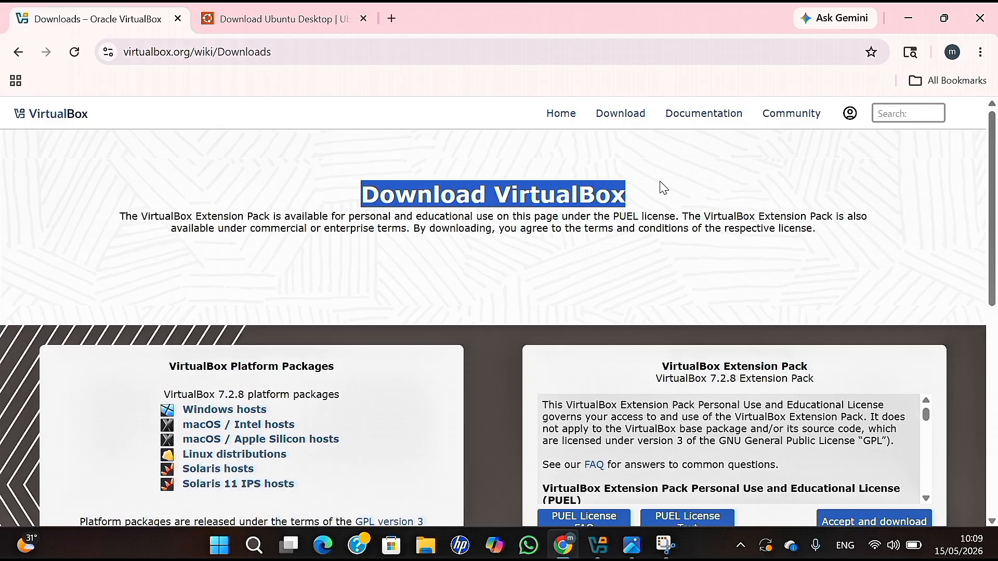
left_click(129, 61)
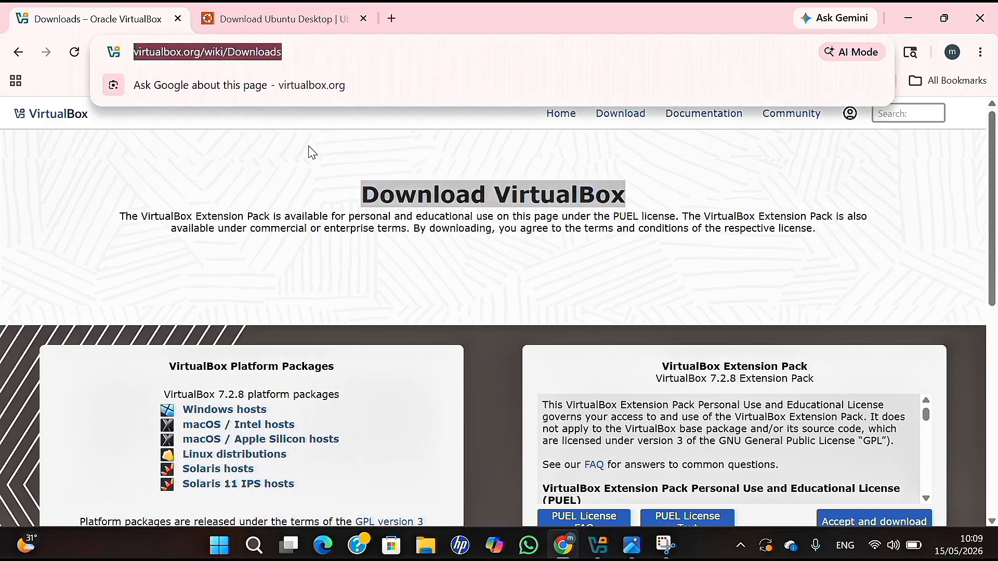
left_click(315, 166)
scroll(307, 232, "down", 3)
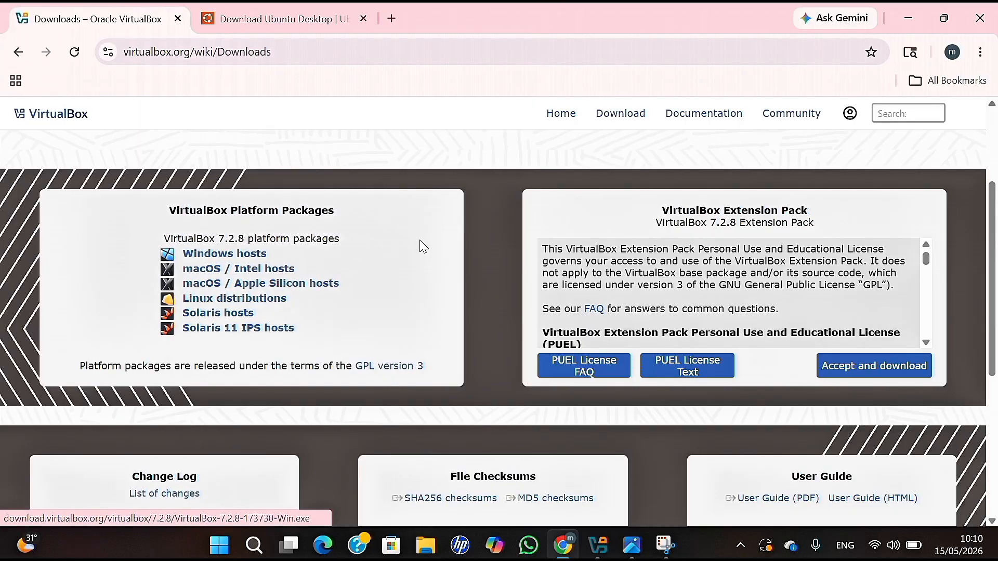
scroll(411, 249, "up", 3)
left_click(255, 24)
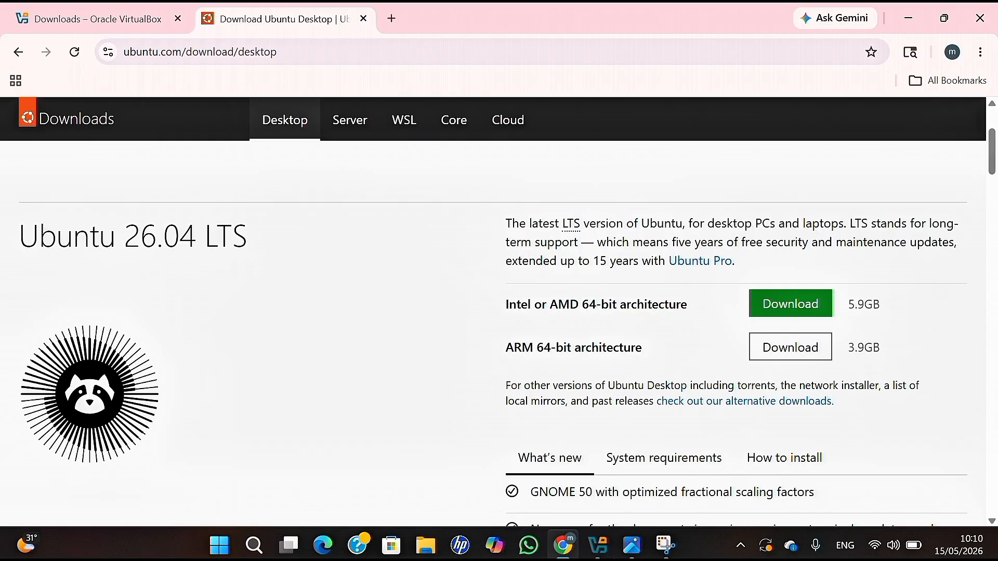
left_click(599, 546)
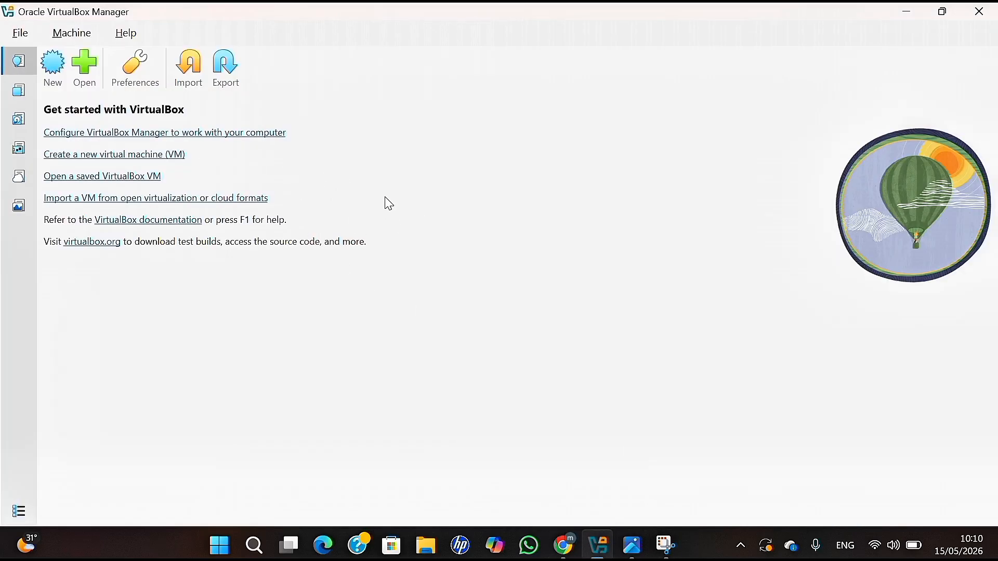
Start a new virtual machine named project-so.
left_click(52, 67)
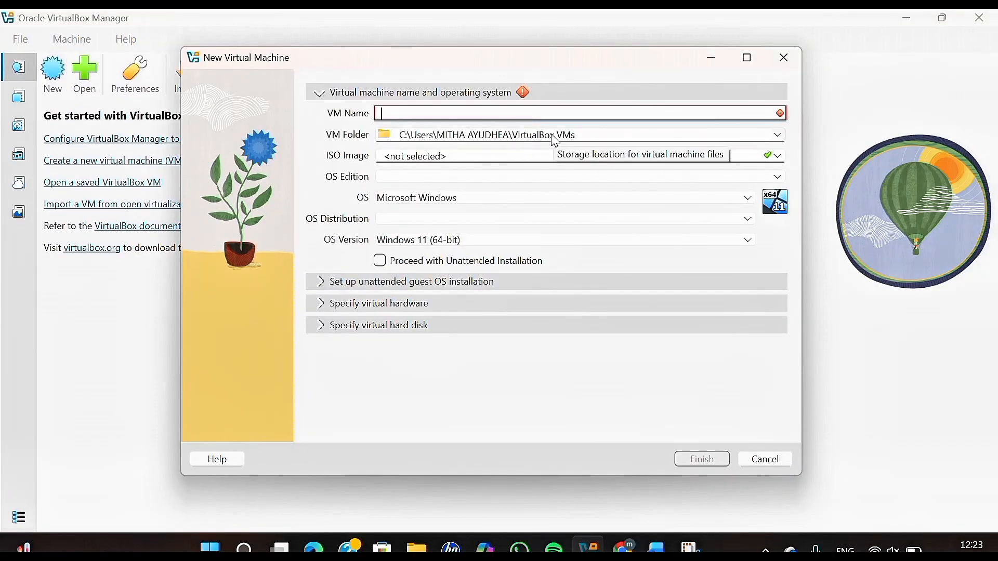
type("ub")
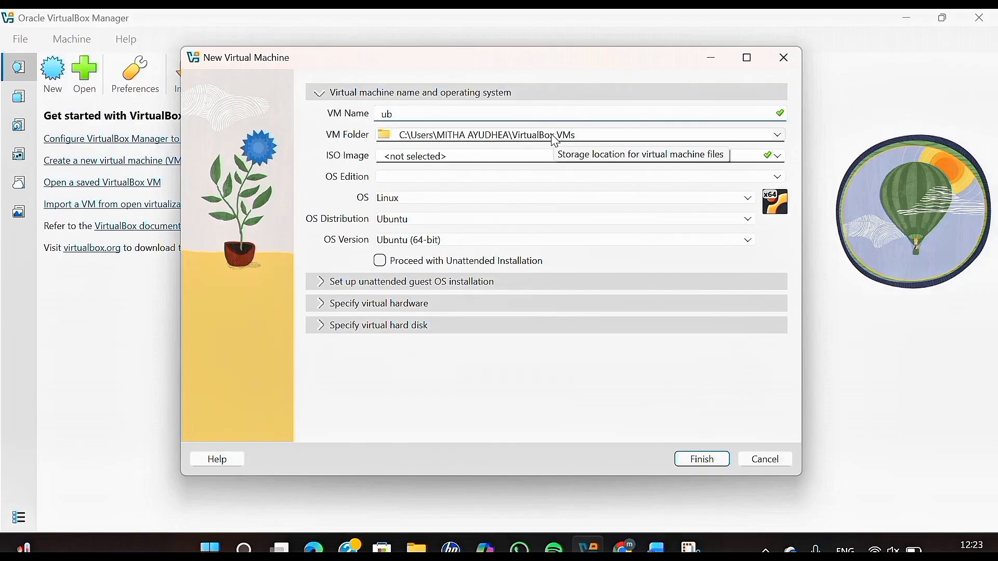
key("BackSpace")
key("BackSpace")
type("project-")
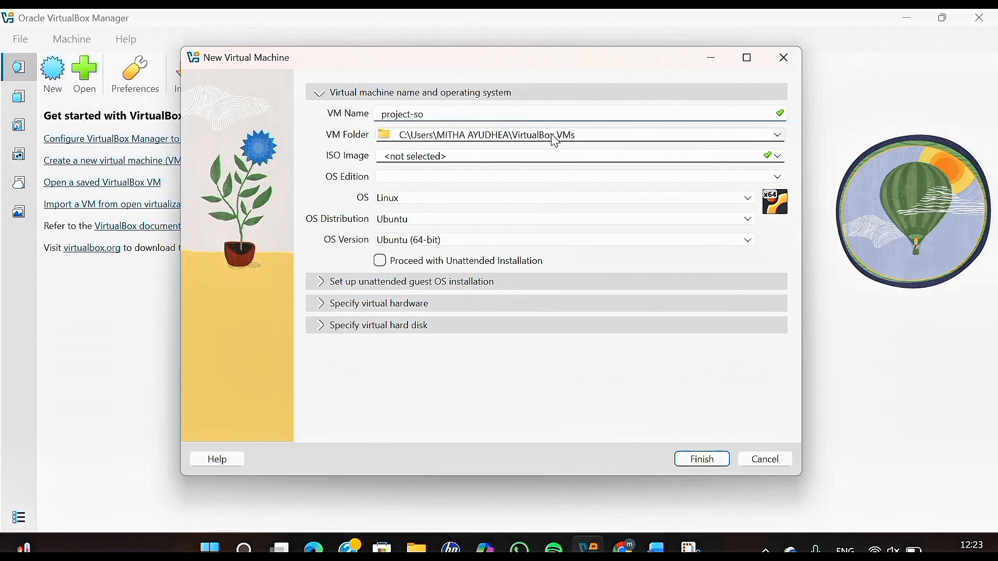
type("so")
Attach the ubuntu-26.04-live-server-amd64 ISO and turn off unattended installation.
left_click(774, 156)
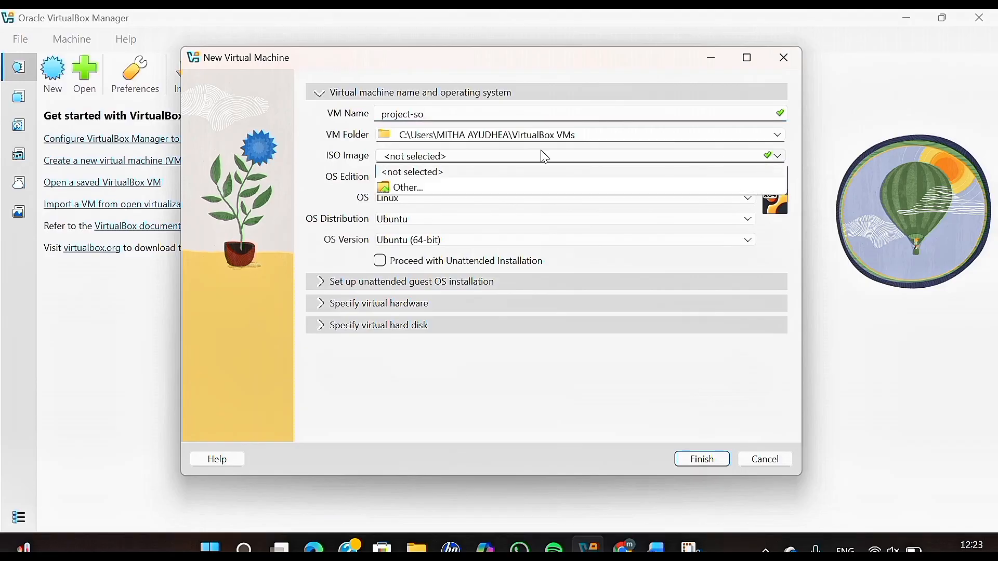
left_click(408, 188)
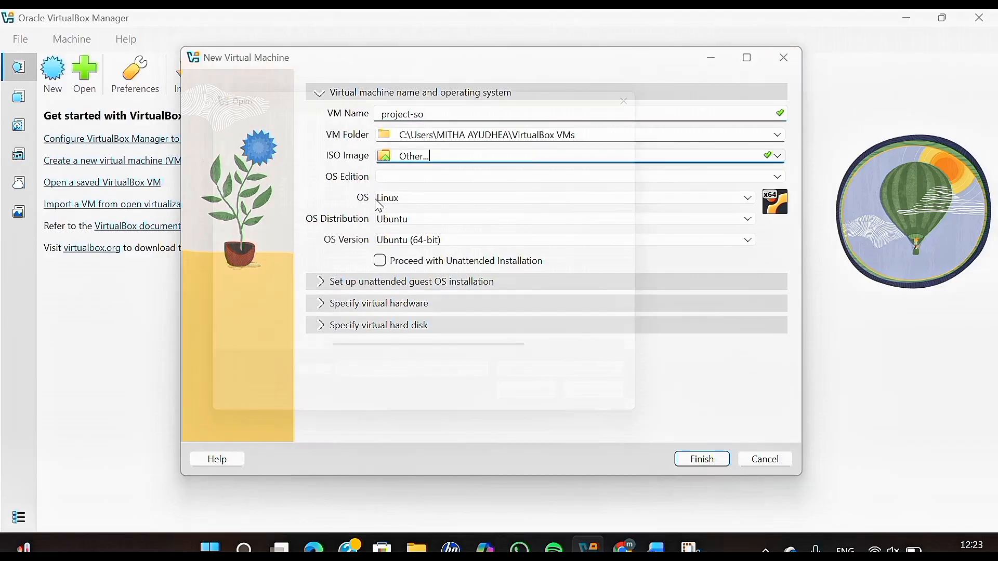
left_click(409, 195)
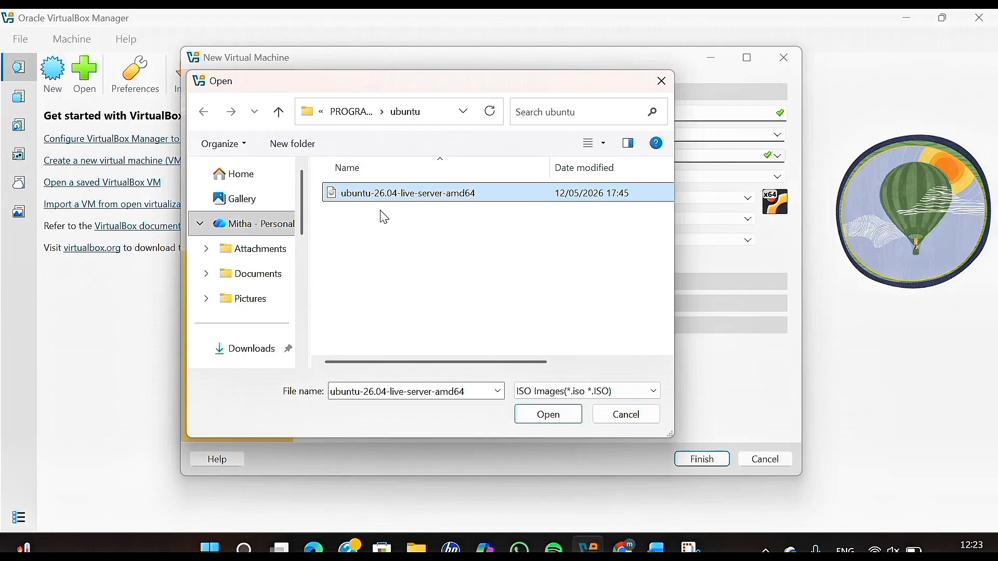
left_click(564, 419)
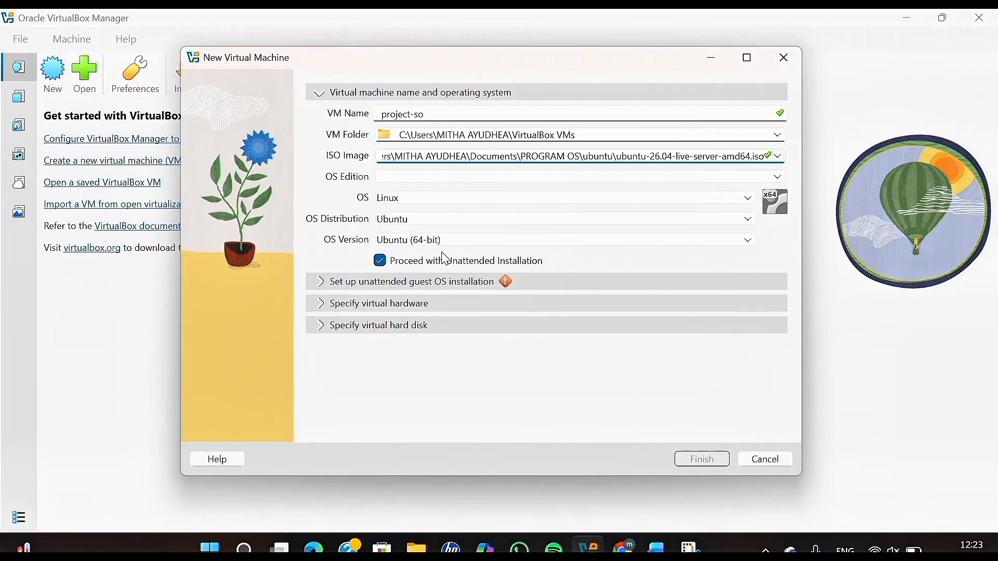
left_click(380, 261)
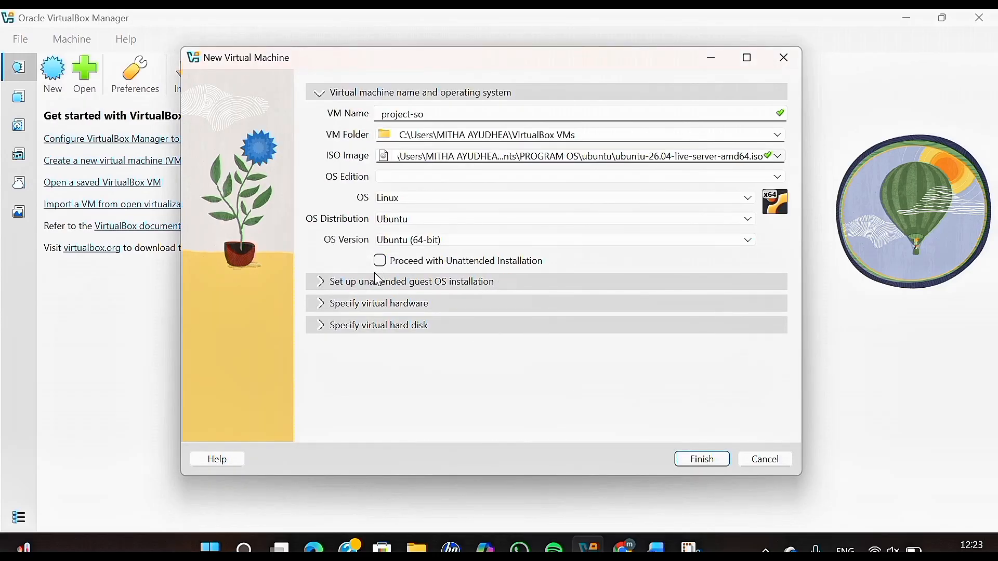
Shrink the virtual disk from 25 GB to 10 GB, keeping 2048 MB and 2 CPUs, and finish.
left_click(365, 308)
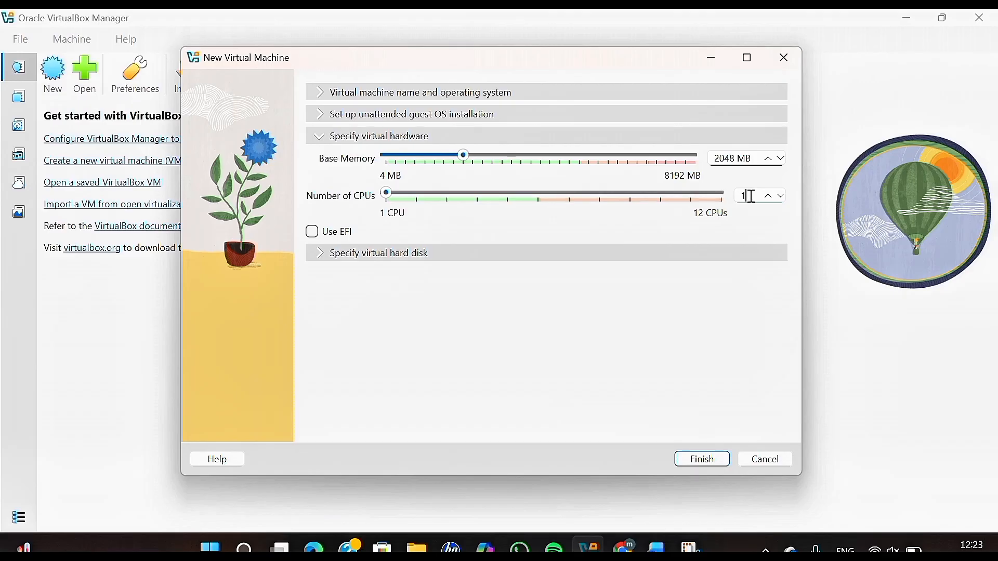
left_click(592, 253)
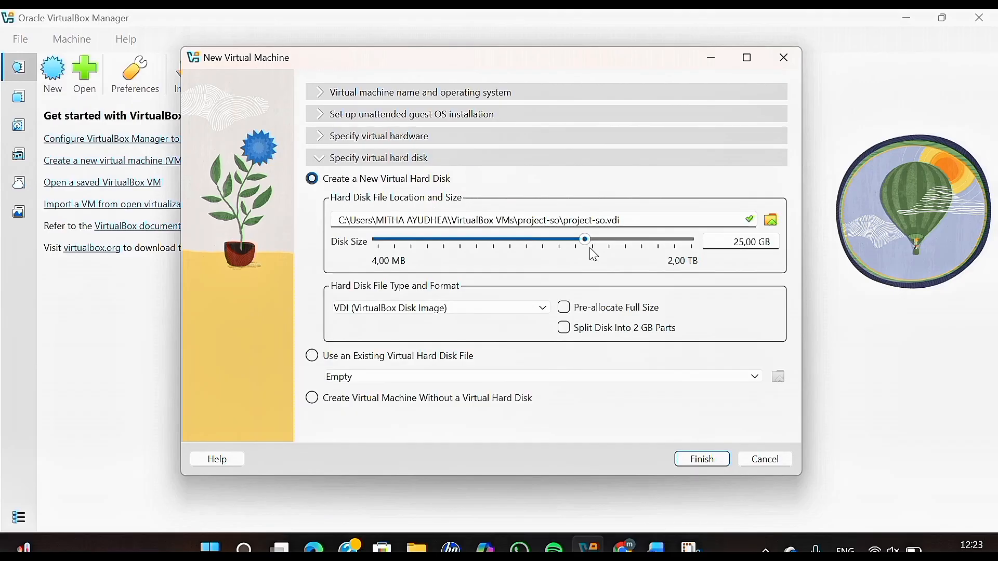
left_click(747, 243)
key("BackSpace")
key("BackSpace")
type("10")
left_click(710, 462)
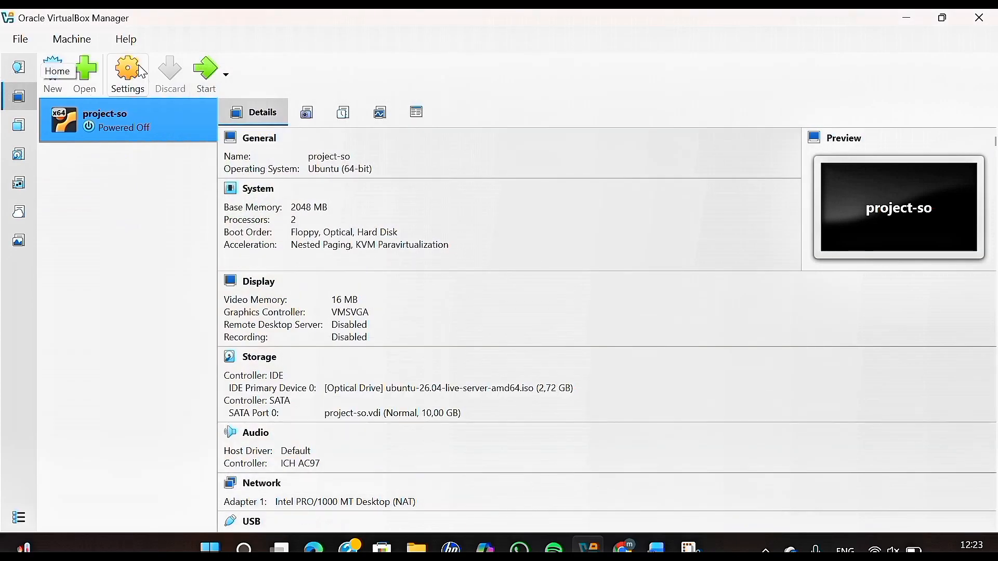
In project-so's settings, raise video memory to 128 MB and review storage and audio.
left_click(113, 71)
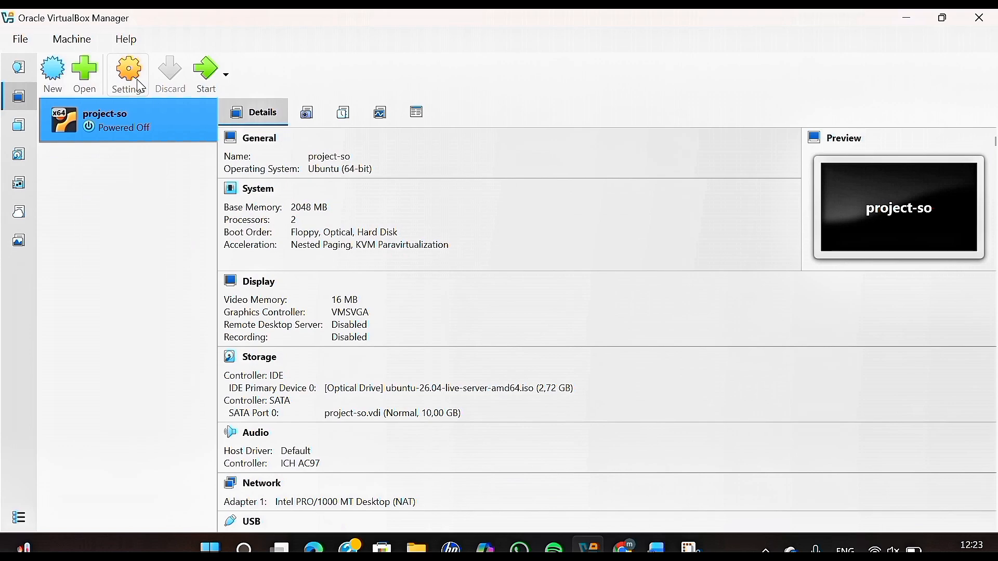
left_click(248, 186)
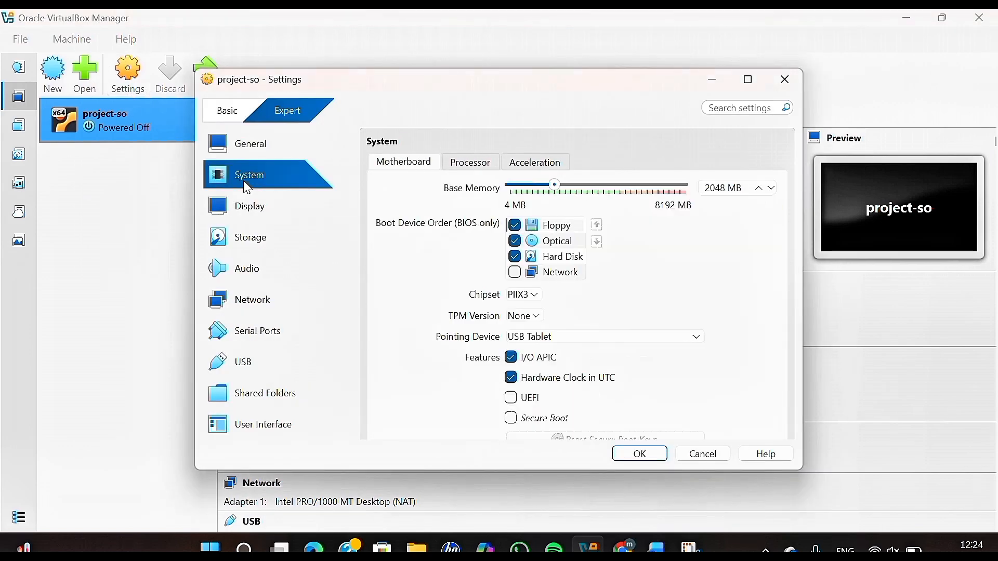
left_click(256, 208)
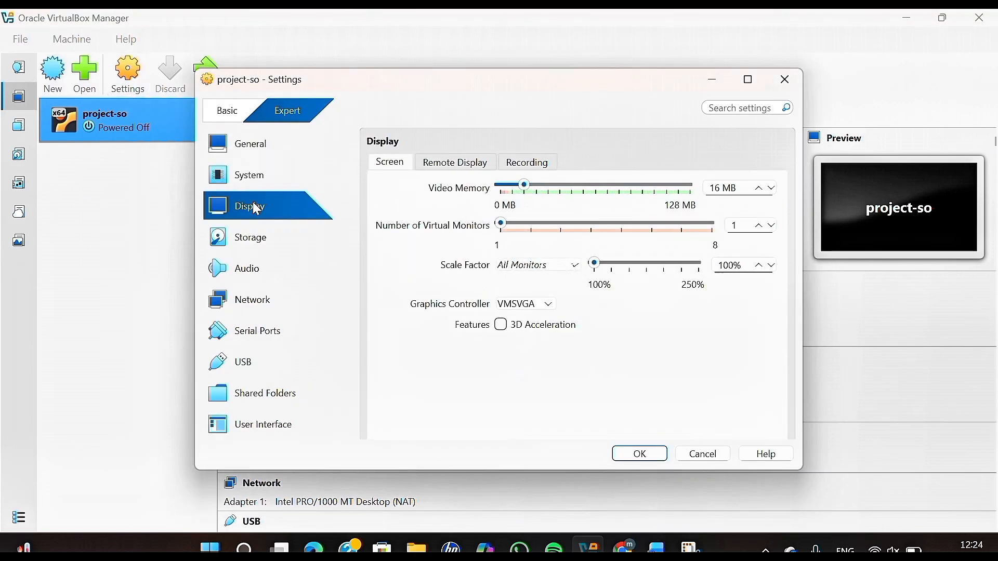
left_click_drag(525, 186, 747, 187)
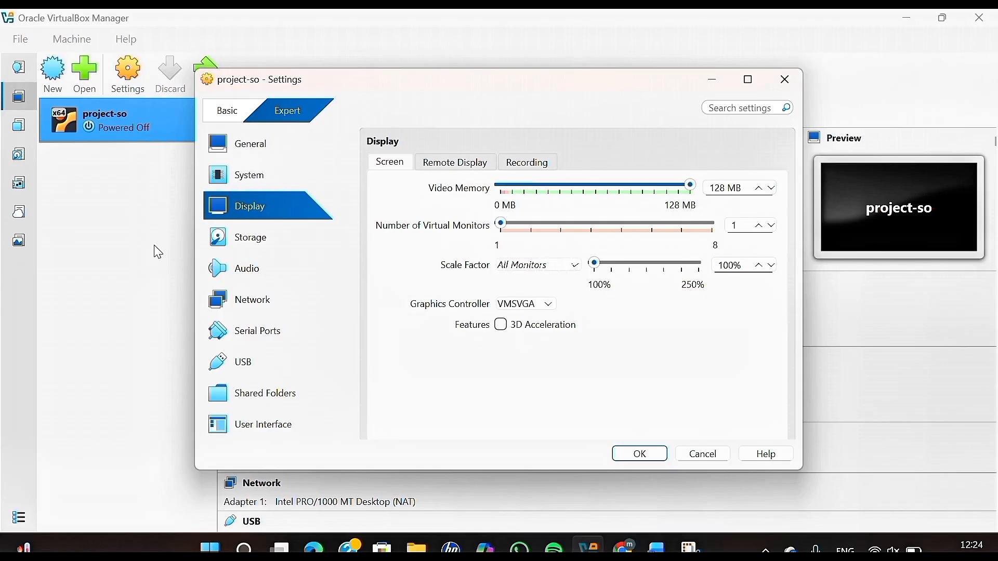
left_click(266, 238)
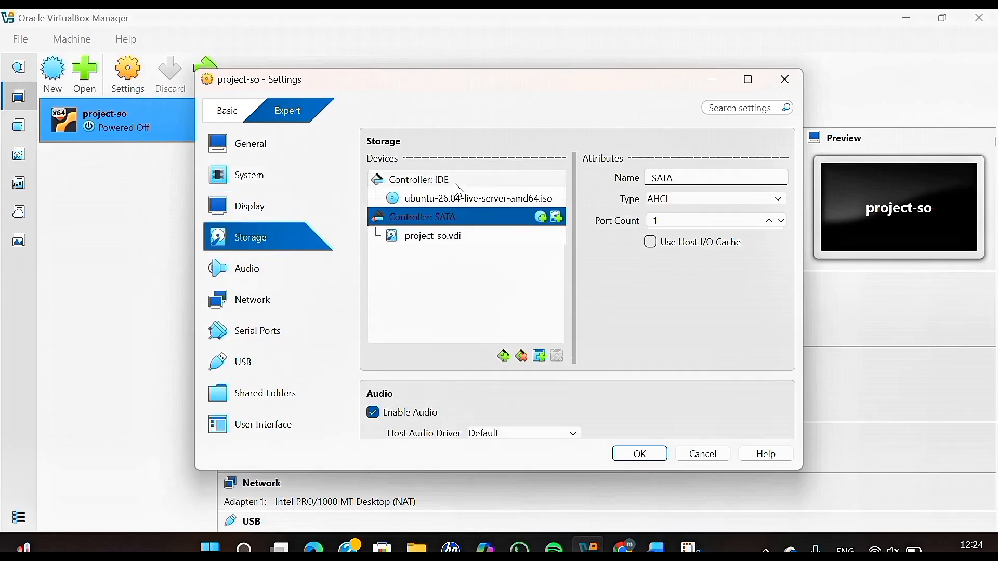
left_click(454, 198)
left_click(239, 273)
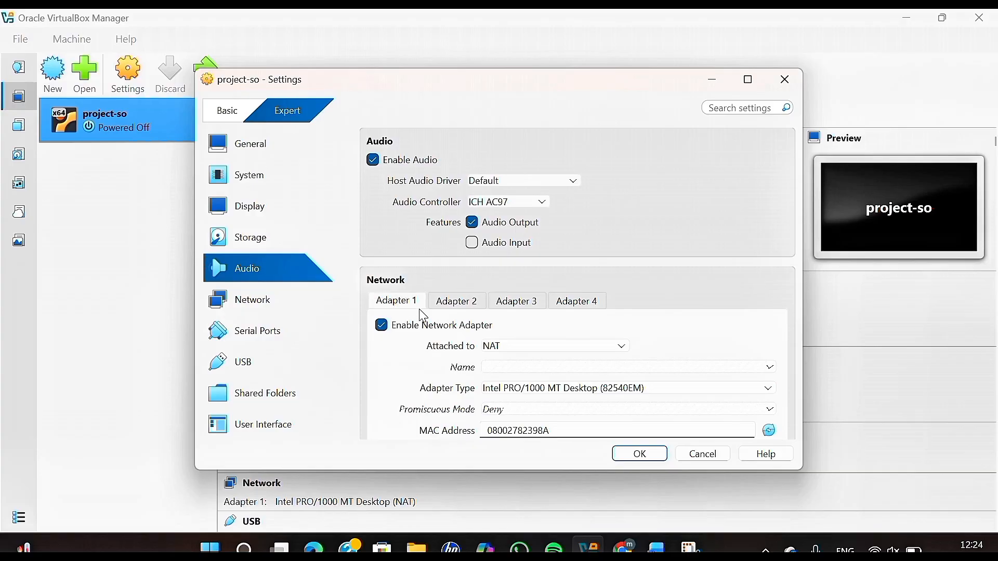
Enable Adapter 2 as a Bridged Adapter on the Realtek Wi-Fi card and save.
left_click(294, 293)
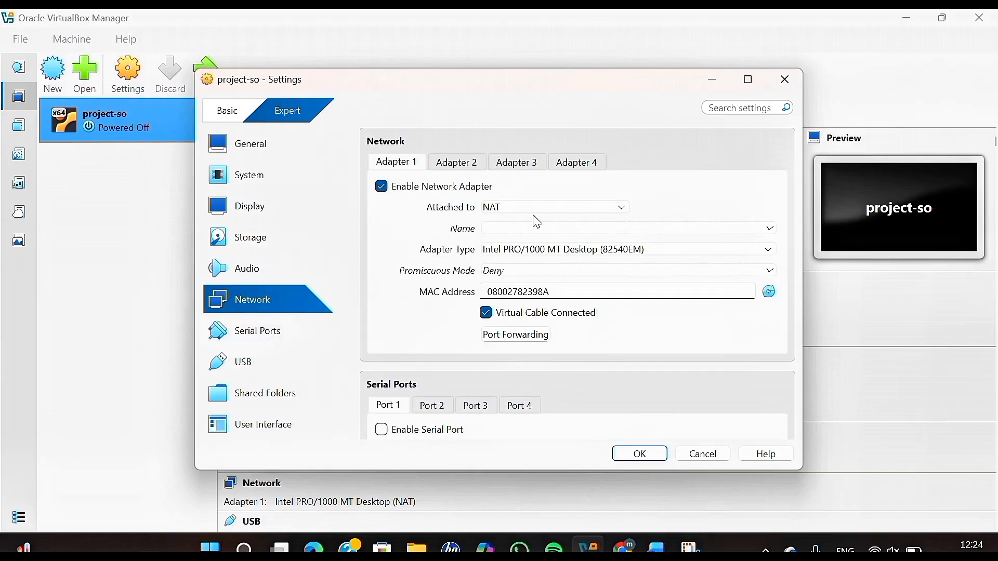
left_click(463, 167)
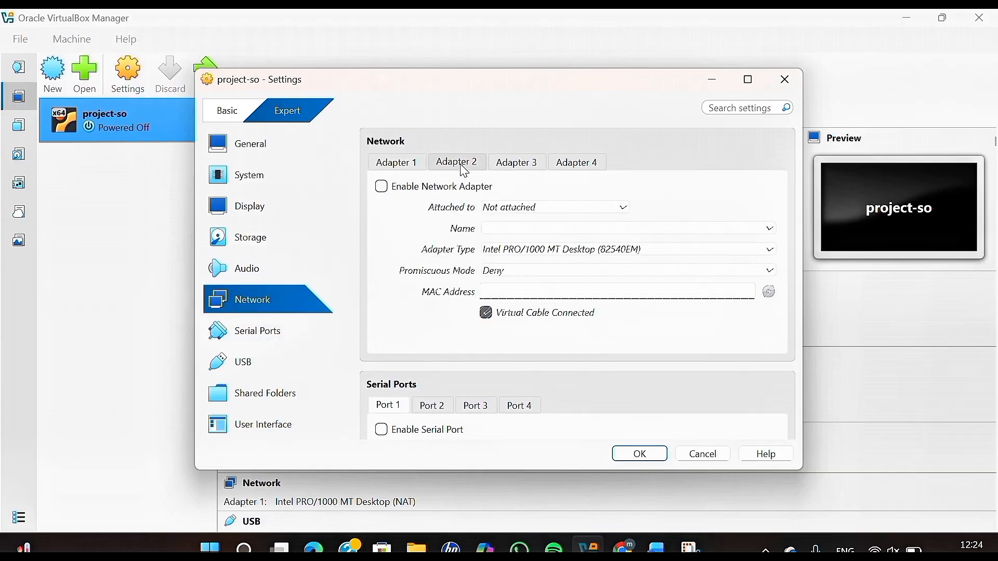
left_click(440, 187)
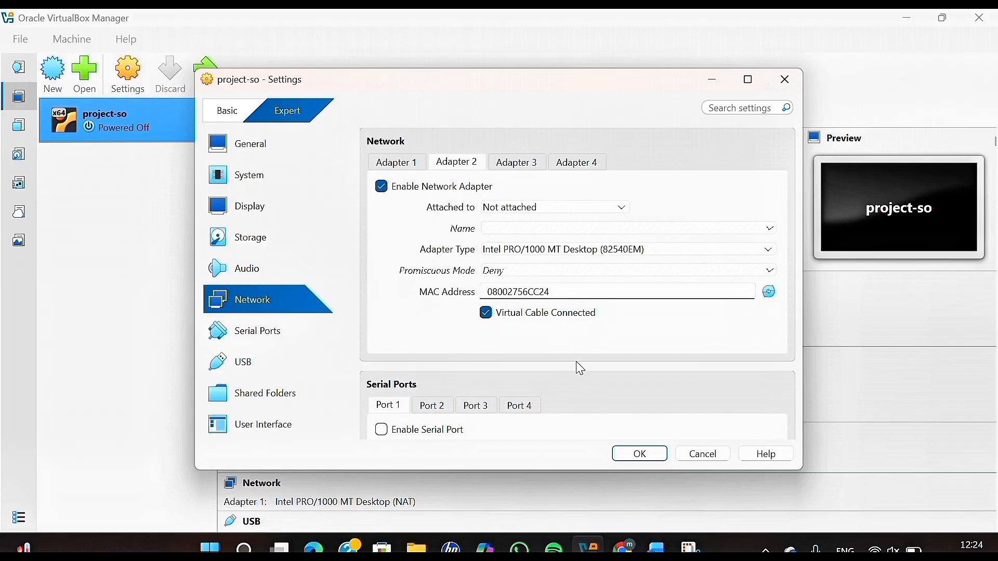
left_click(616, 208)
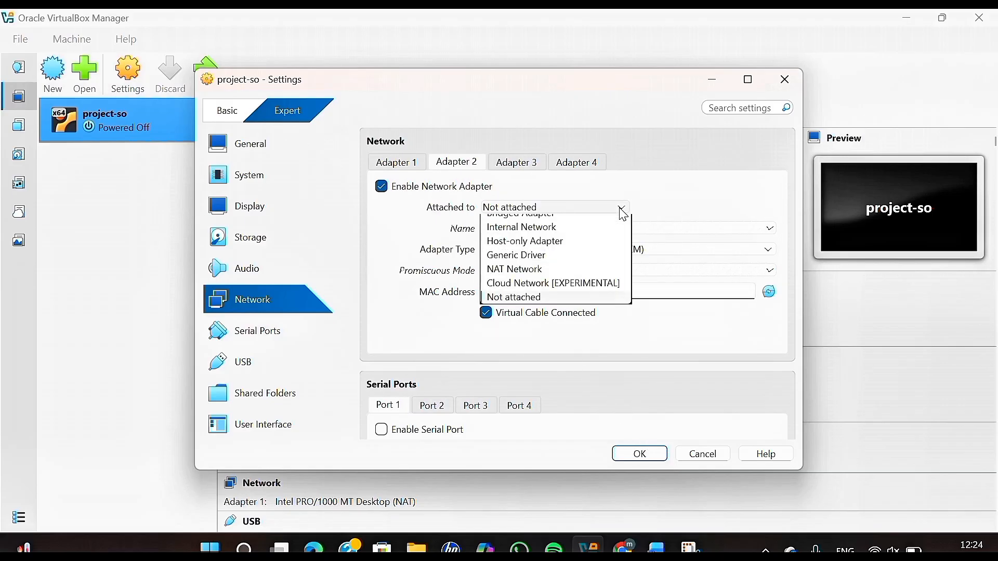
left_click(543, 235)
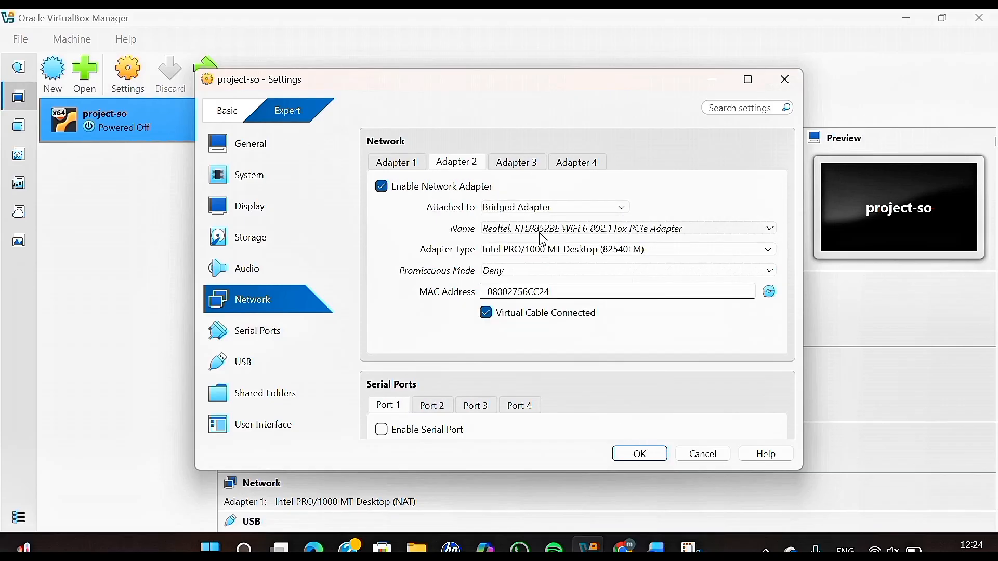
left_click(652, 454)
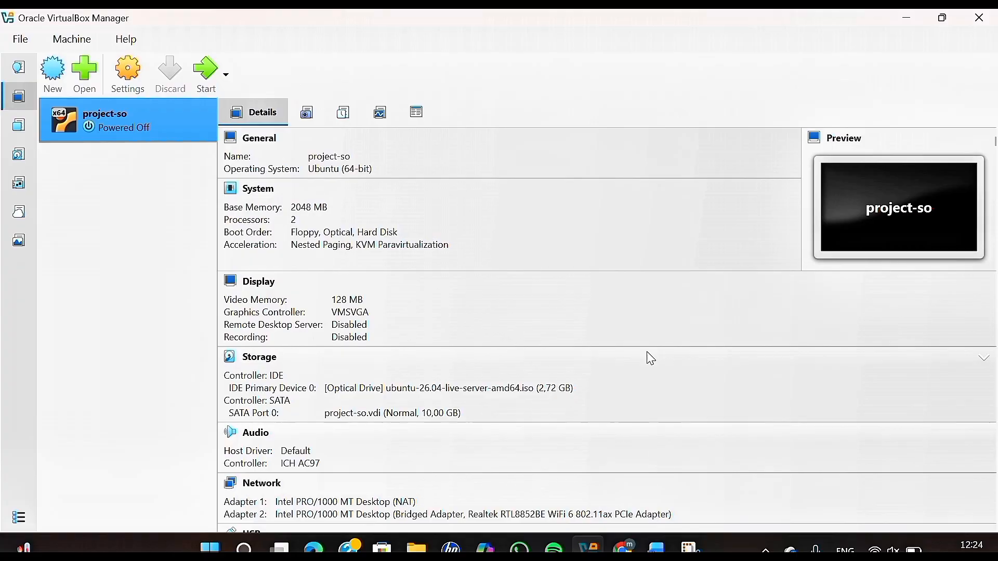
Start project-so and boot the 'Try or Install Ubuntu Server' GRUB entry.
left_click(203, 77)
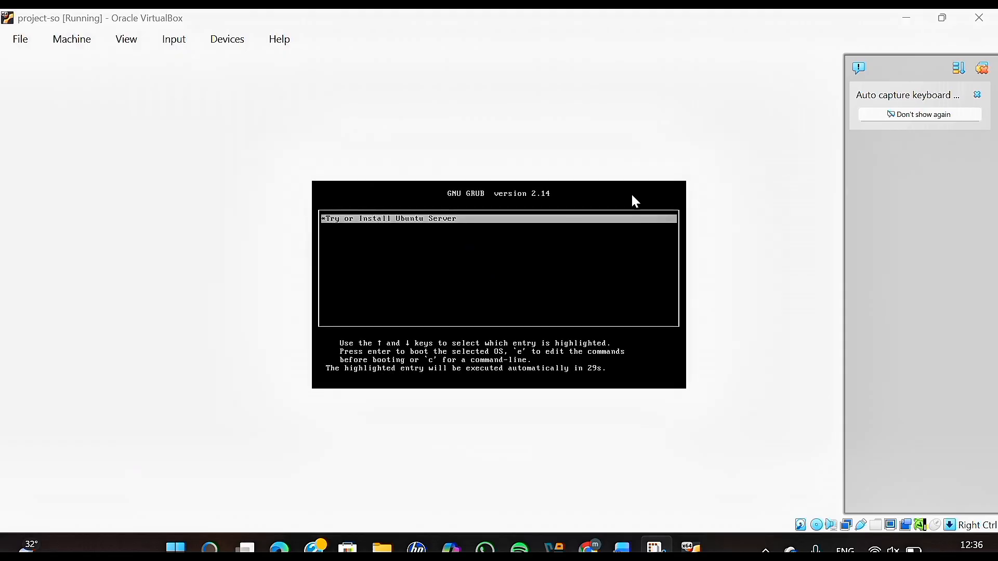
key("Return")
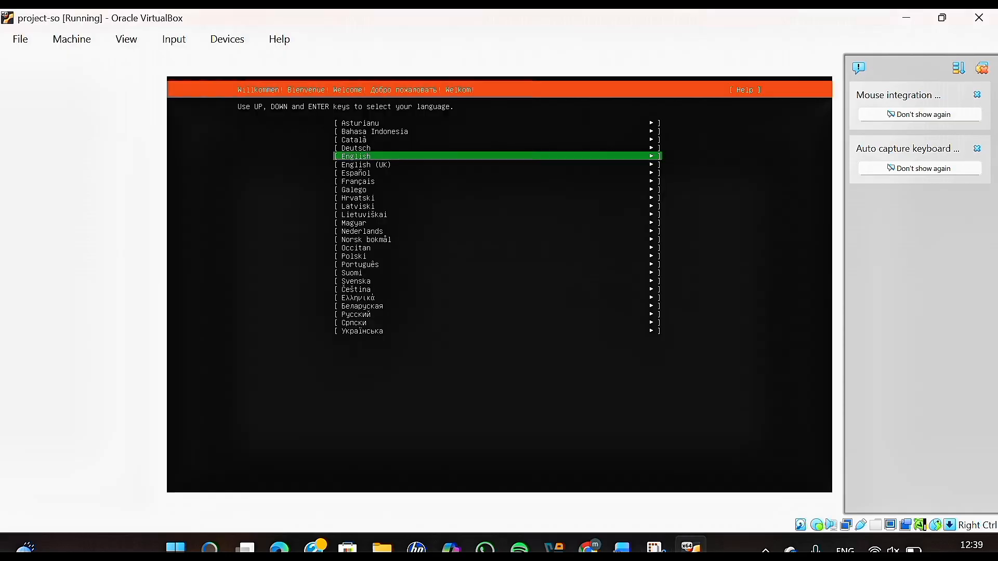
Choose English with US keyboard, Ubuntu Server (minimized), and accept default network and mirror.
key("Return")
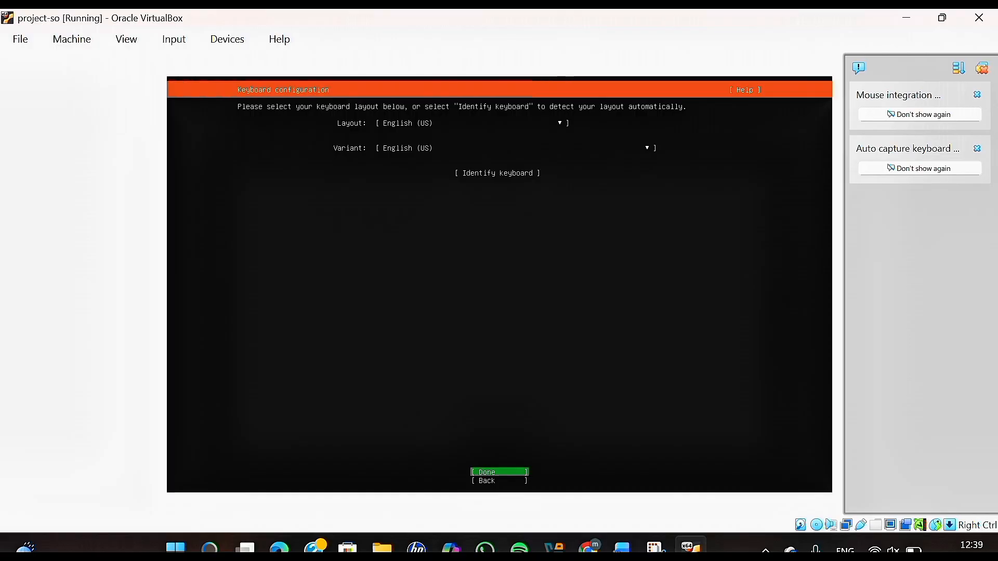
key("Return")
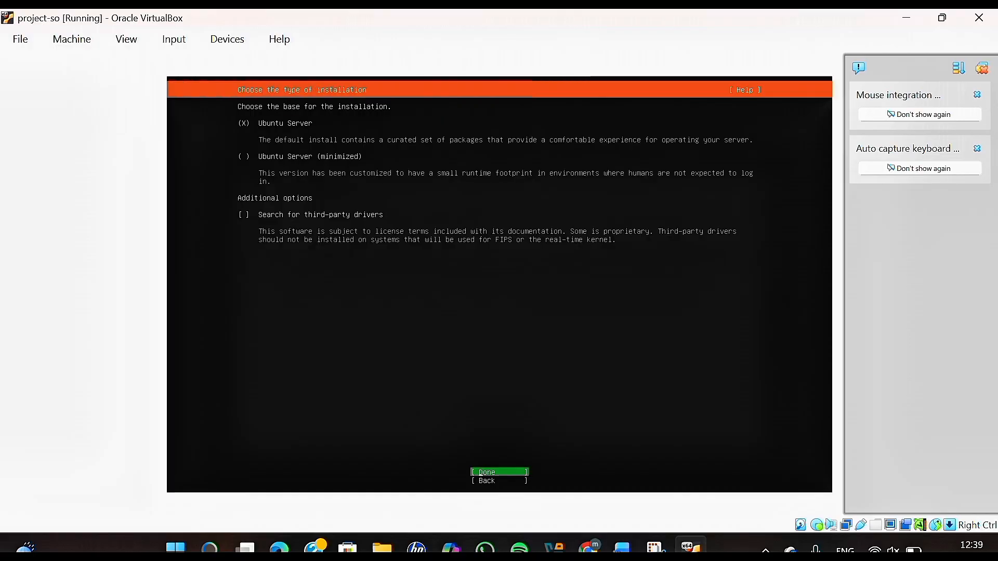
key("Down")
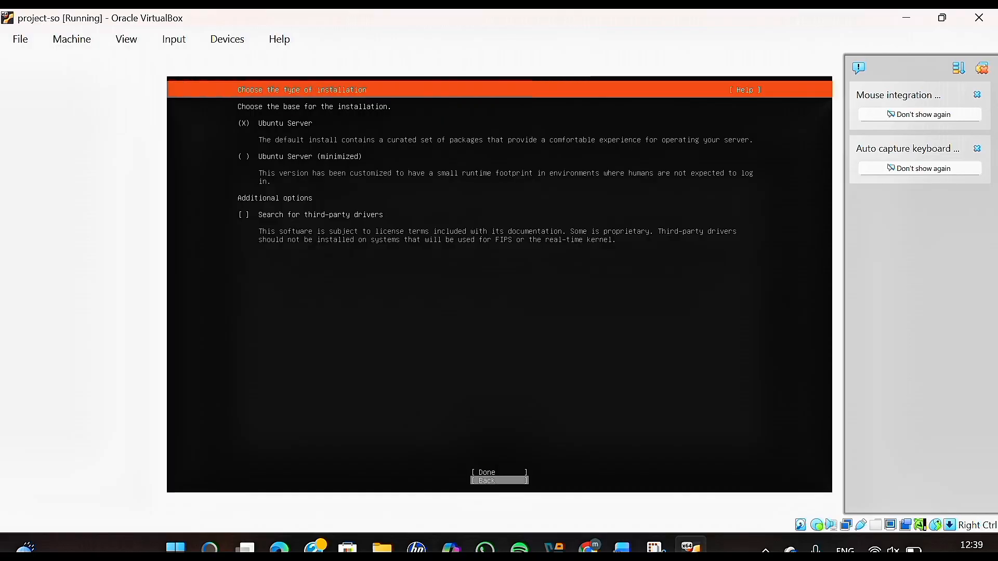
key("Up")
key("Up")
key("Up")
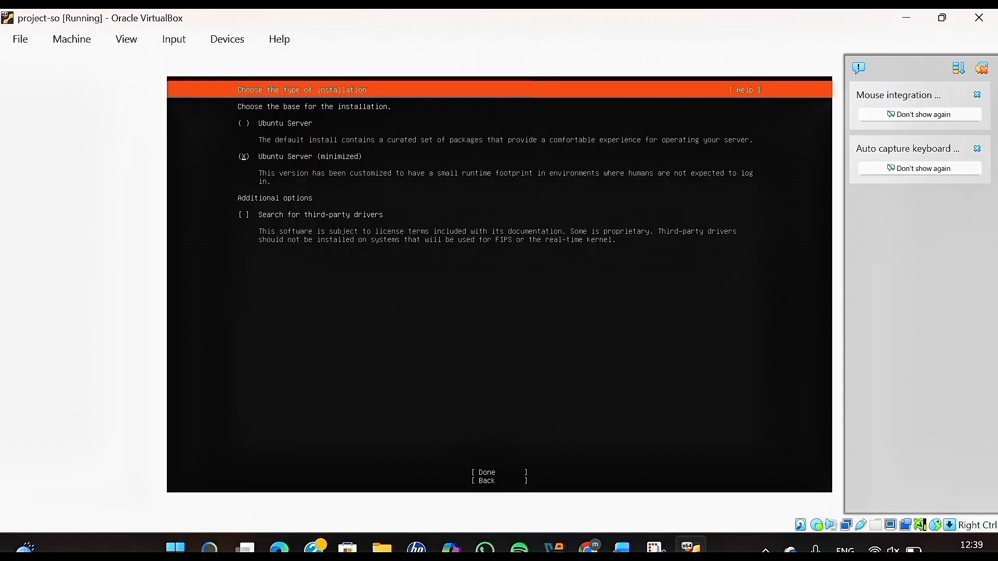
key("Down")
key("Down")
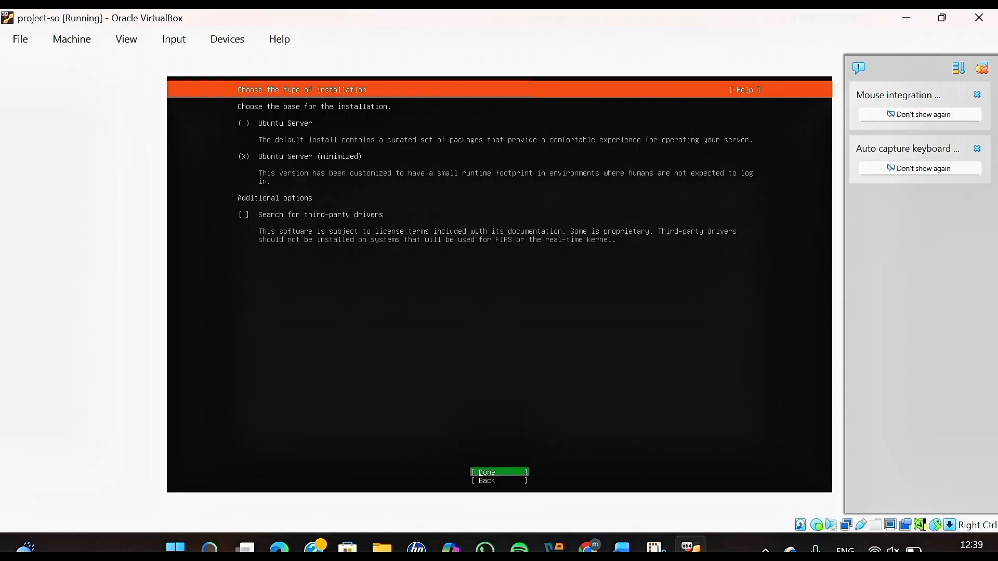
key("Return")
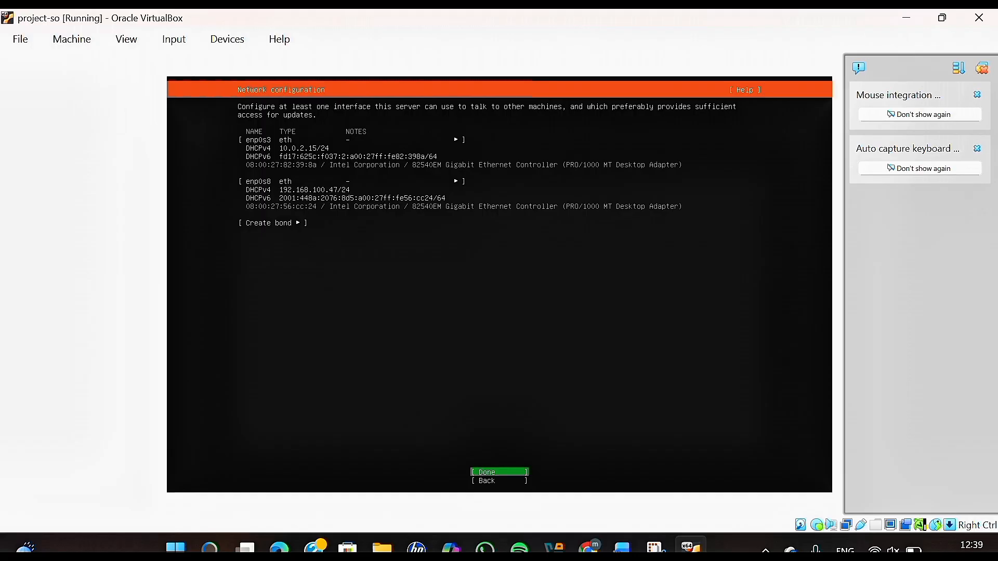
key("Return")
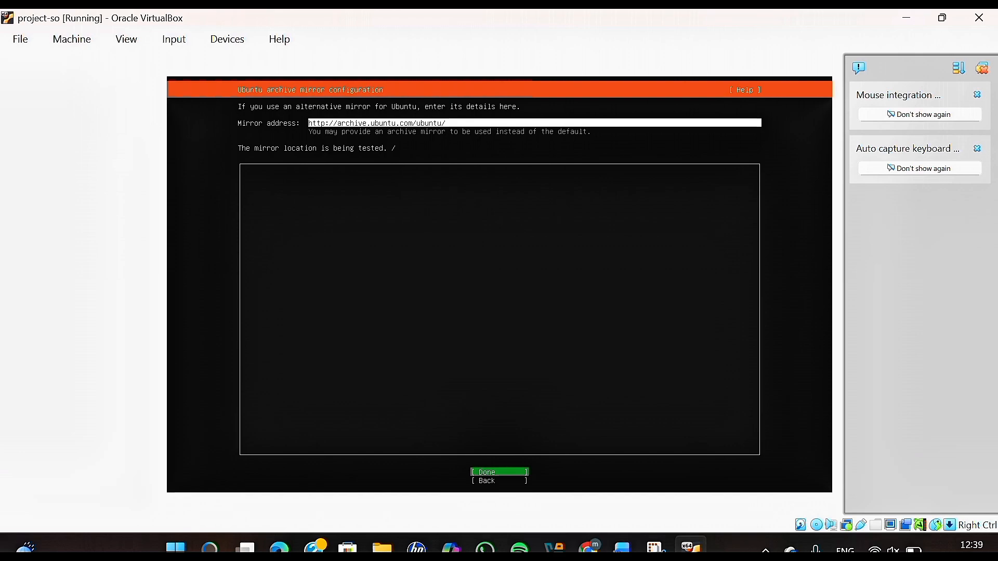
key("Return")
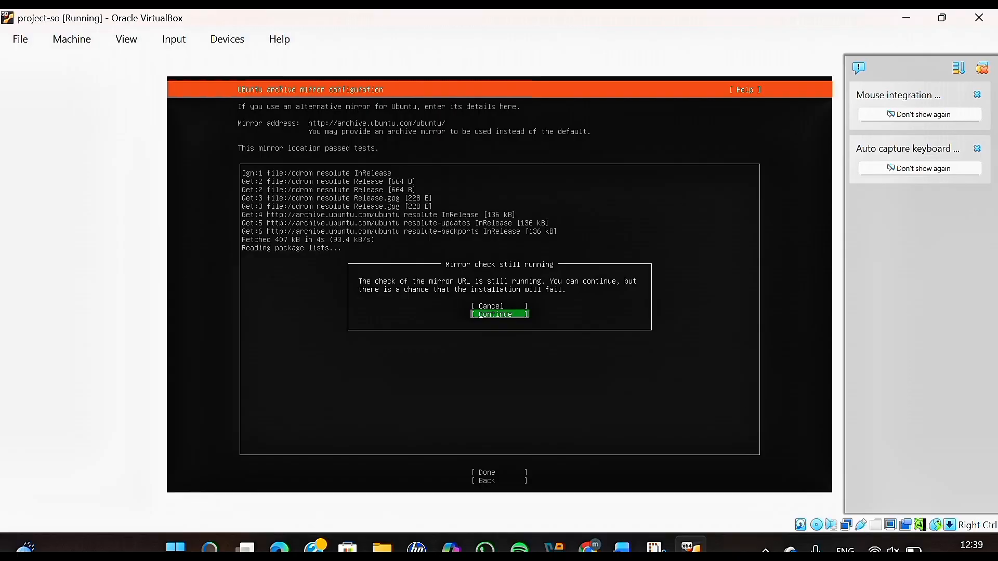
Use the entire 10 GB disk with LVM, accept the summary, and confirm formatting.
key("Return")
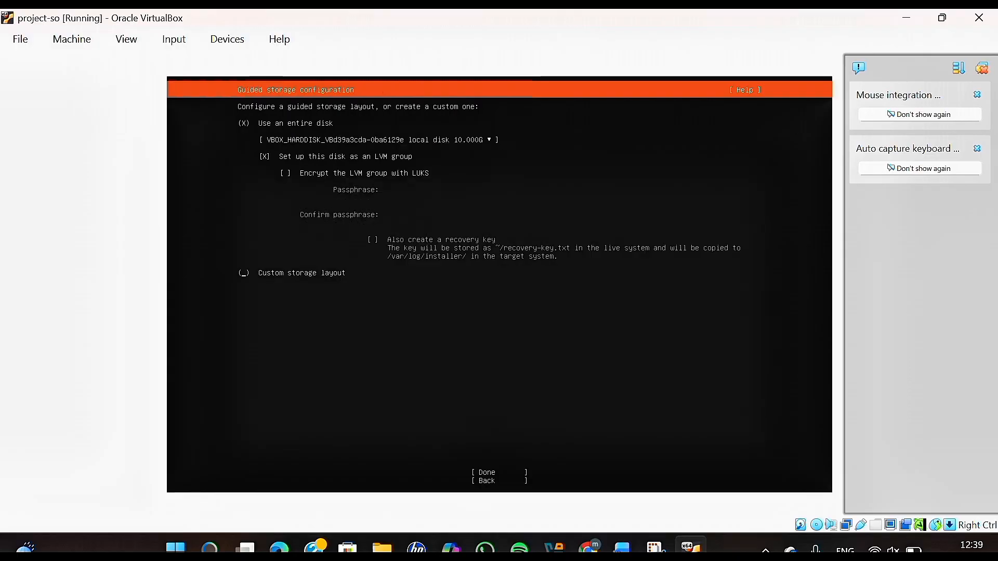
key("Tab")
key("Return")
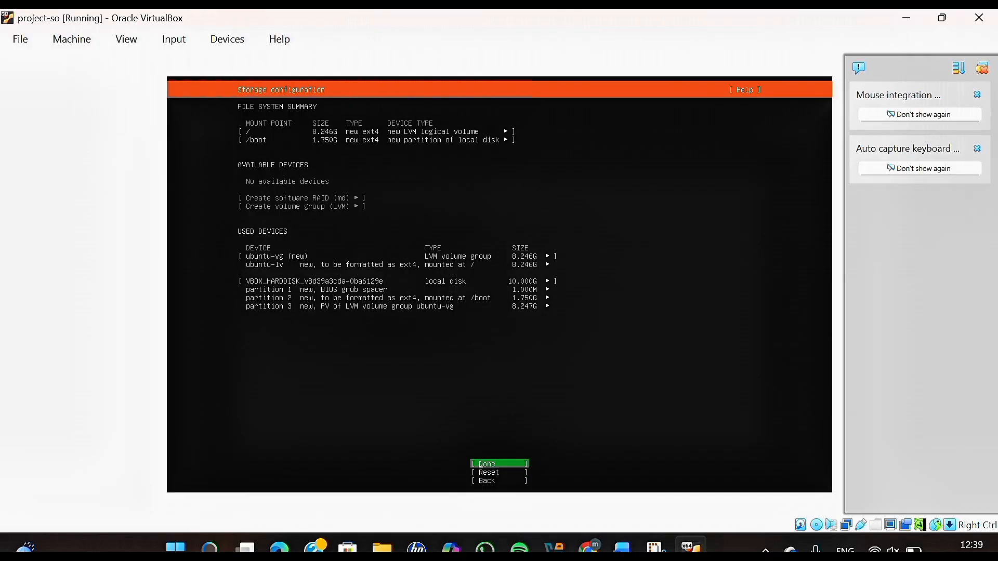
key("Return")
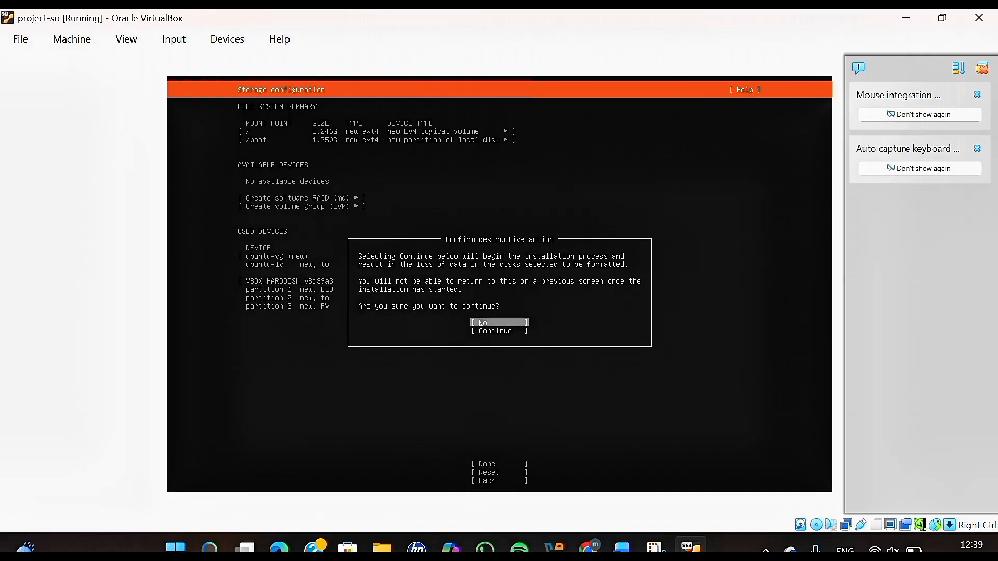
key("Up")
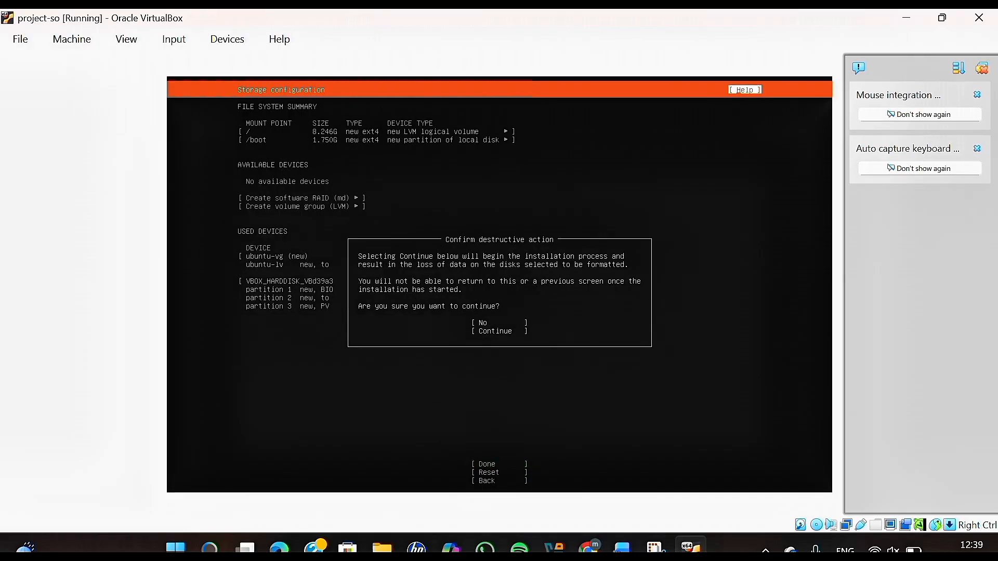
key("Down")
key("Down")
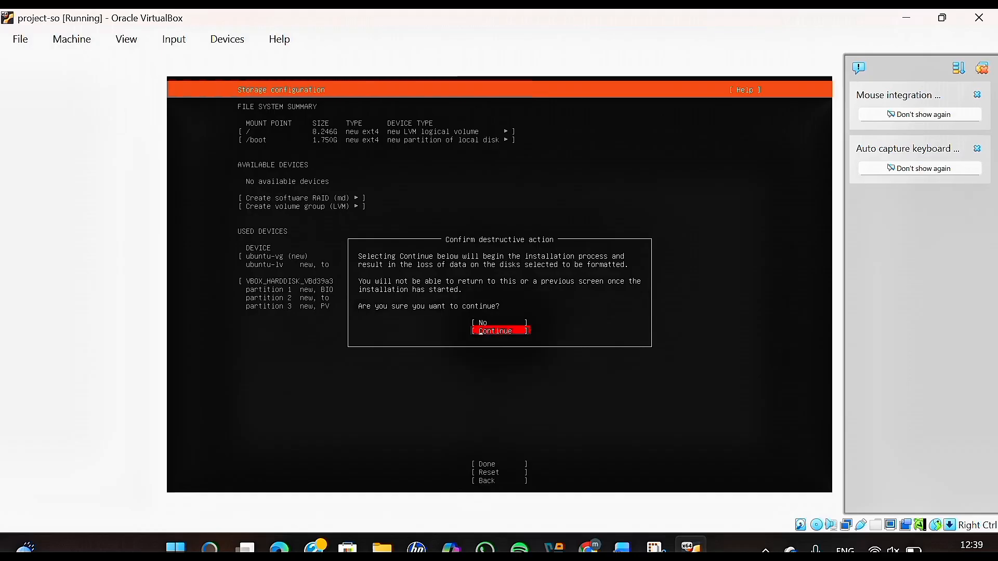
key("Return")
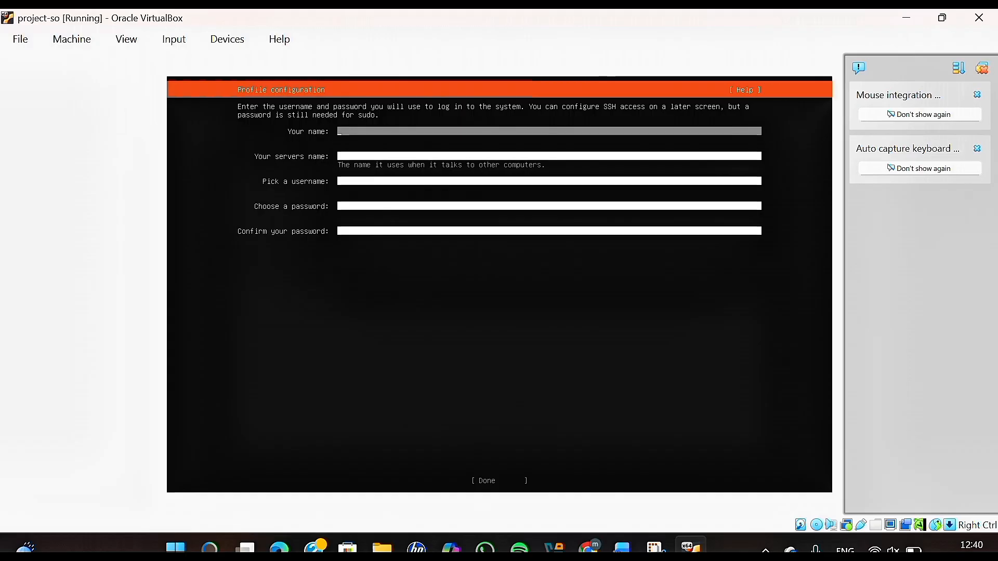
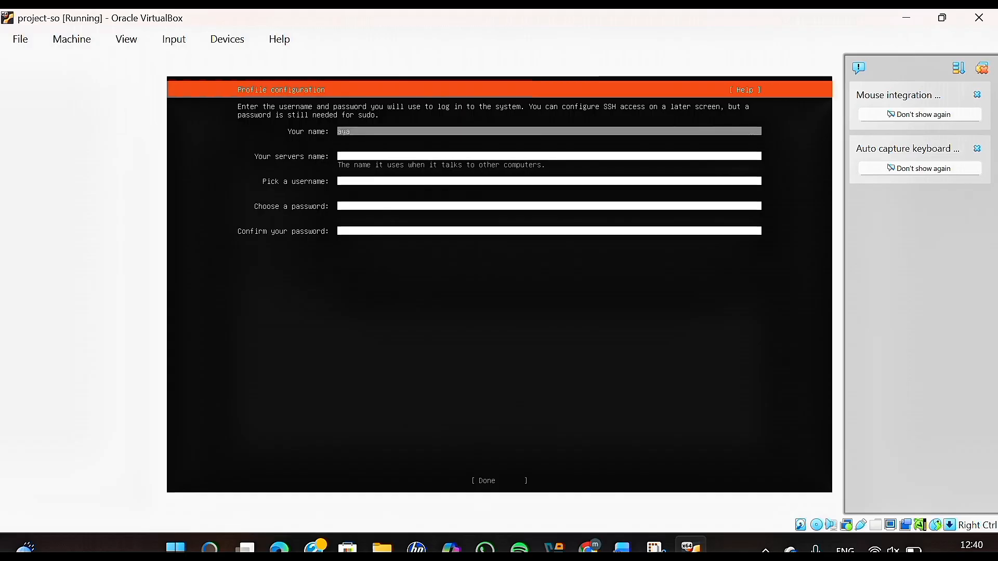
Enter the user's name, server name ubuntuserver, a username and matching password, and submit.
left_click(341, 155)
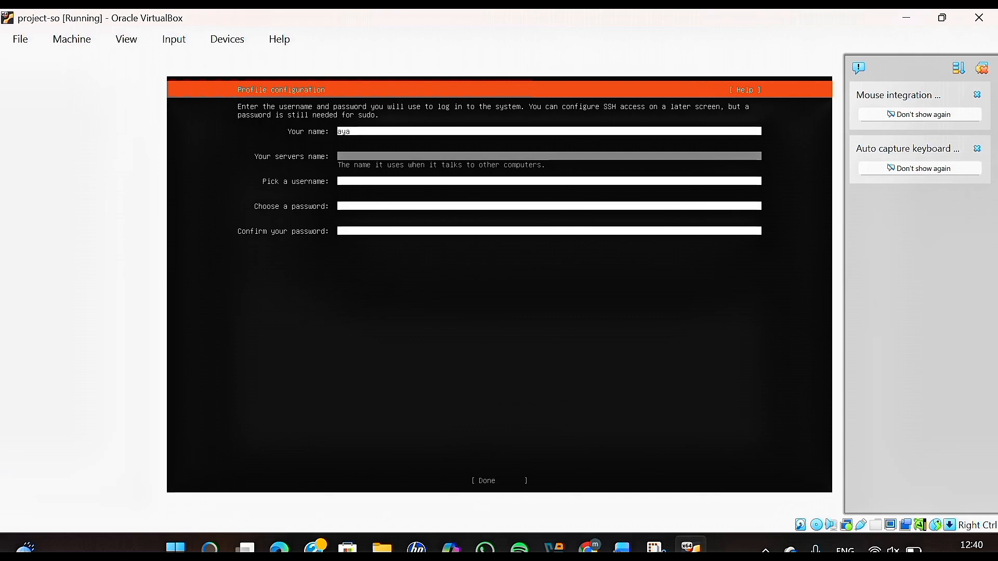
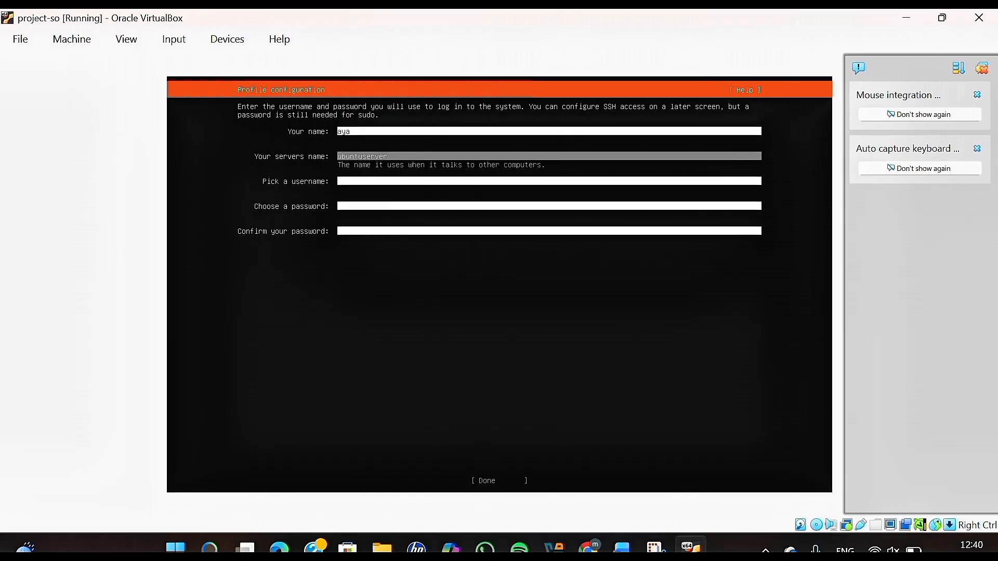
key("Tab")
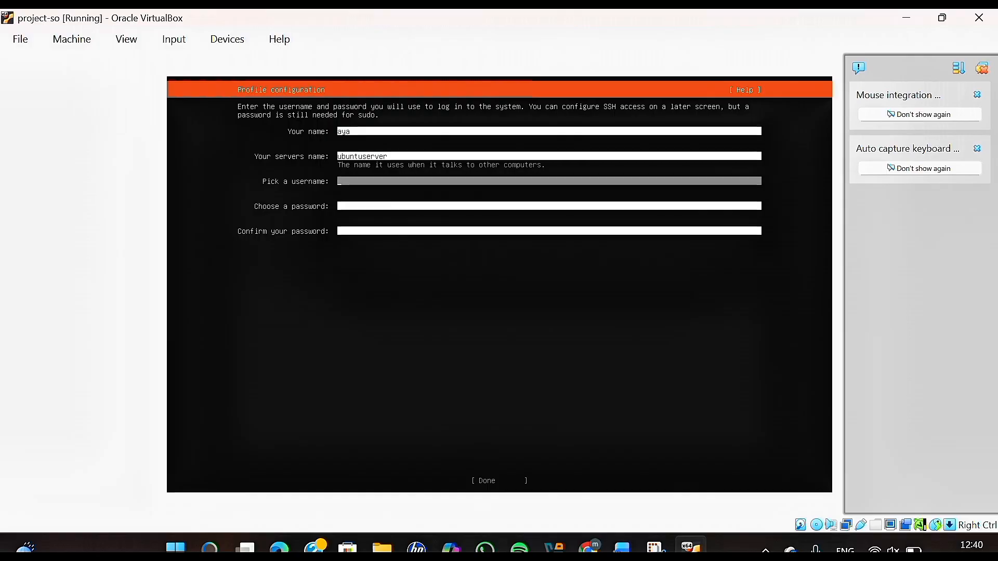
key("Tab")
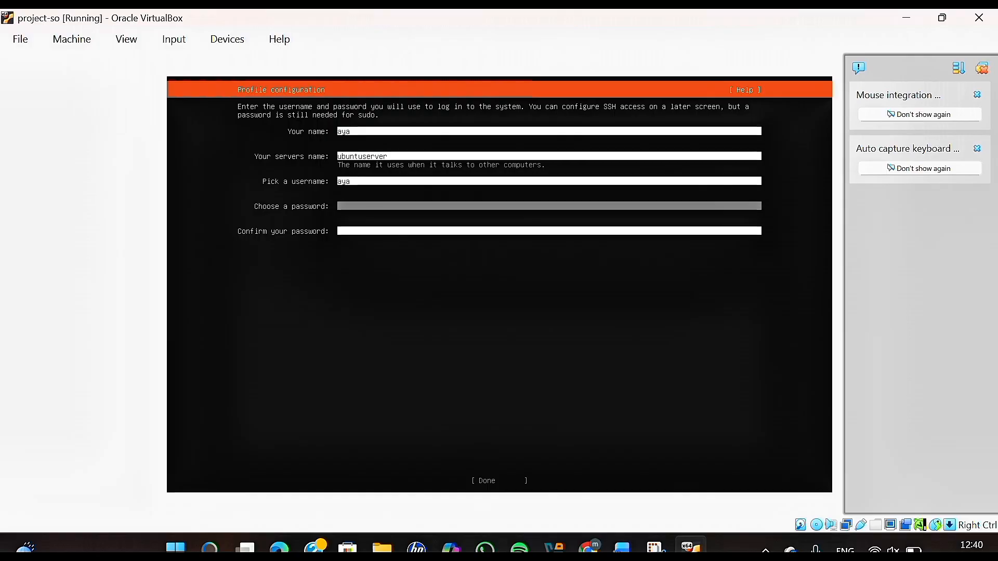
key("Tab")
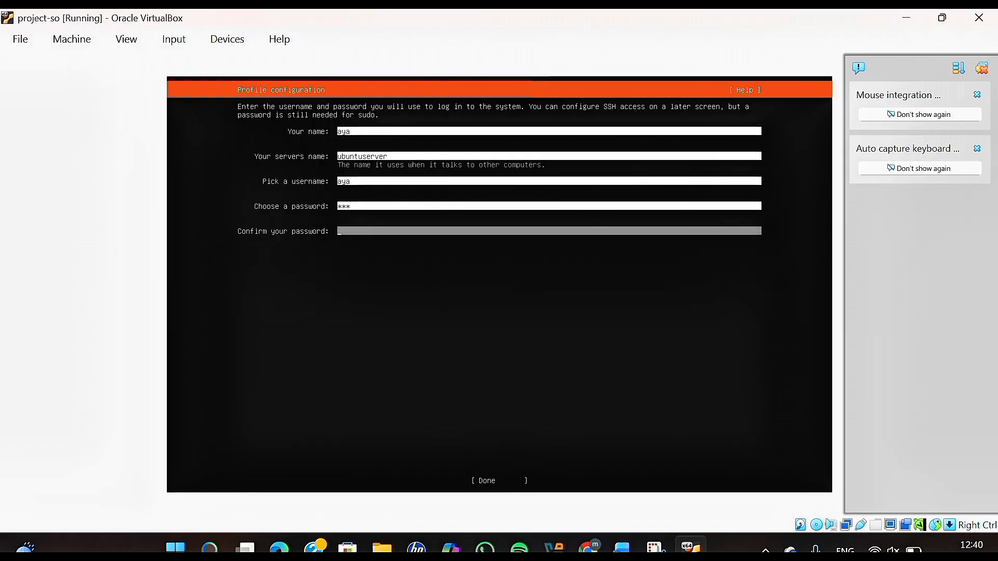
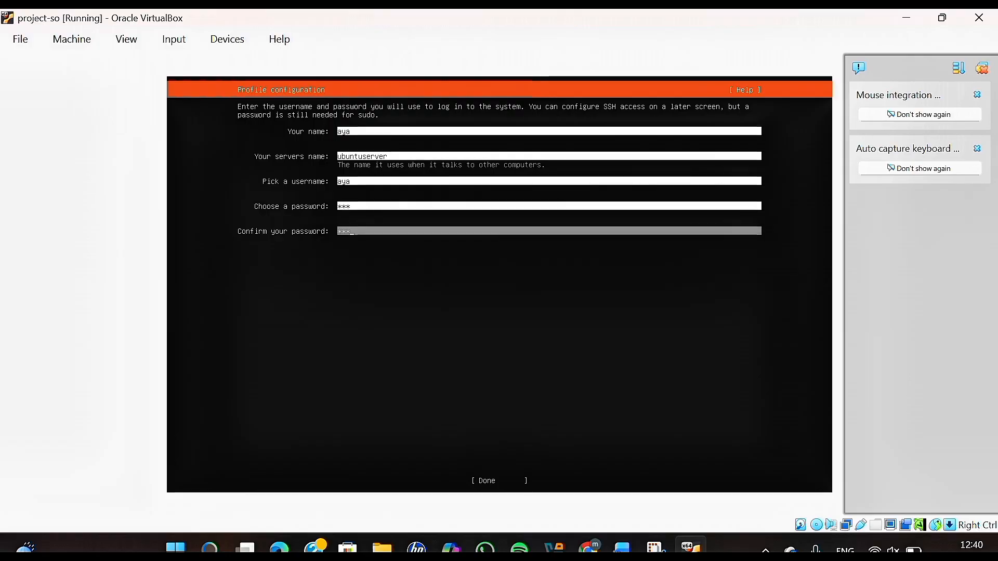
key("Tab")
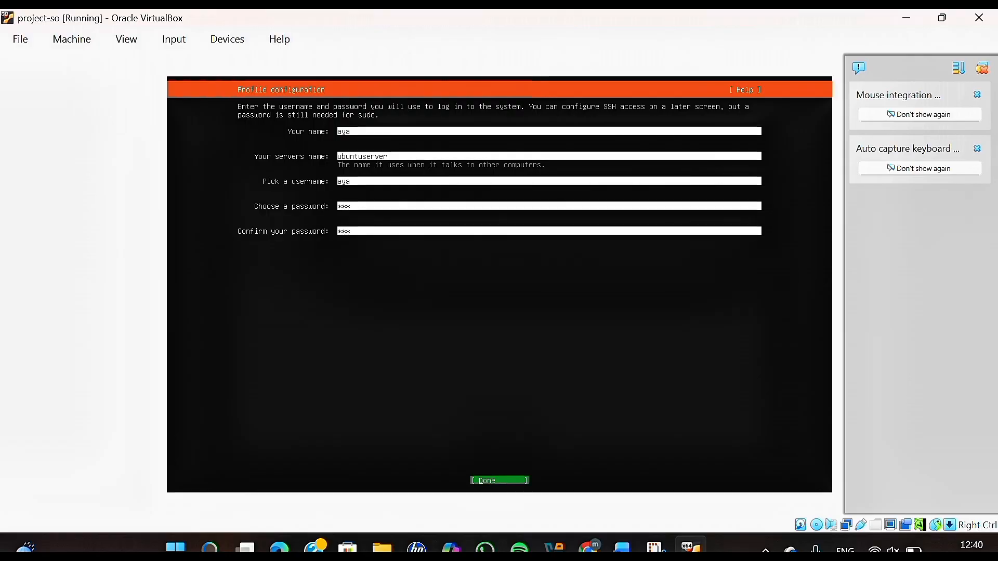
key("Return")
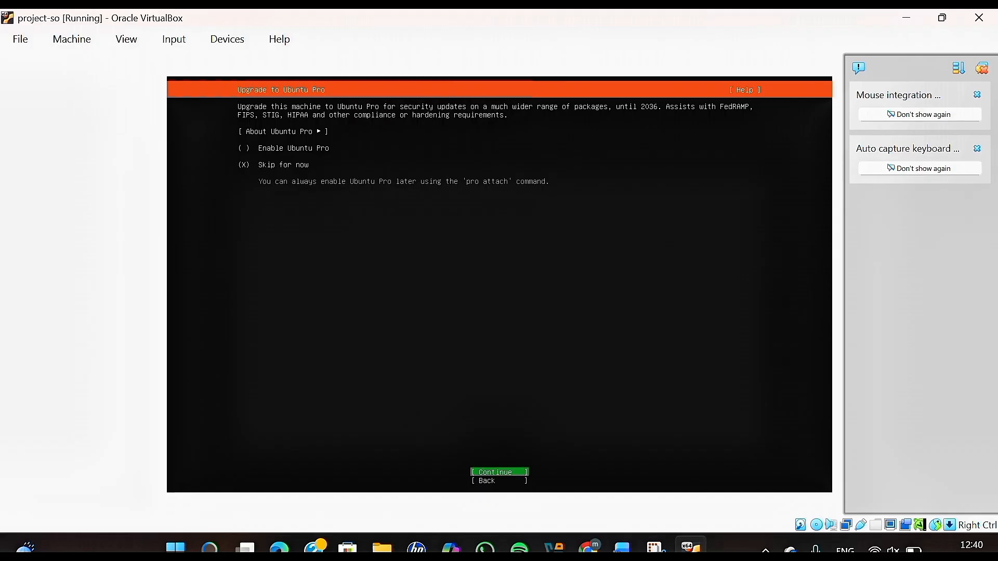
Skip Ubuntu Pro and enable the OpenSSH server install.
key("Down")
key("Up")
key("Return")
key("space")
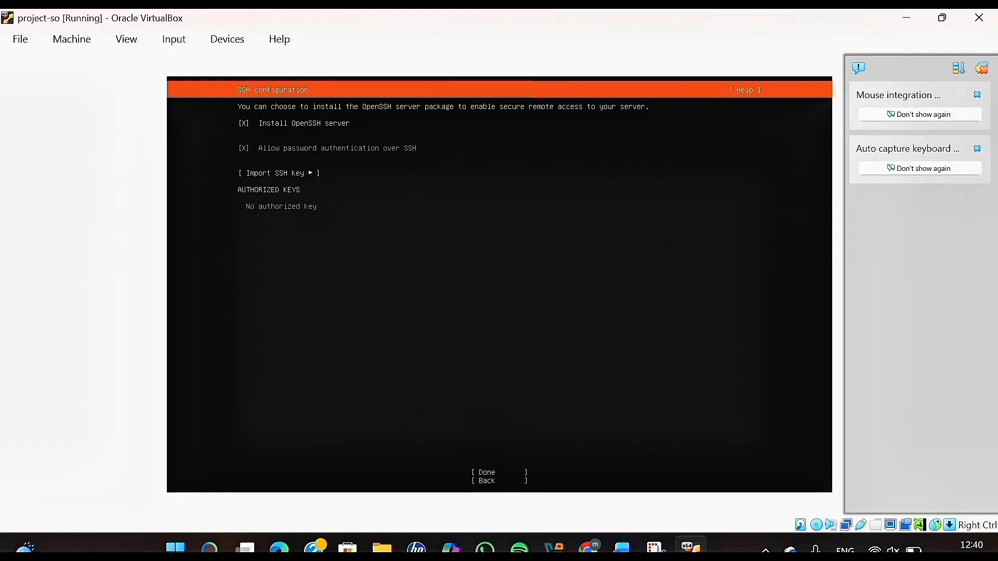
key("Down")
key("Down")
key("Return")
Leave all featured server snaps unselected and let the installation run to completion.
key("Down")
key("Down")
key("Down")
key("Down")
key("Down")
key("Down")
key("Down")
key("Down")
key("Down")
key("Down")
key("Down")
key("Down")
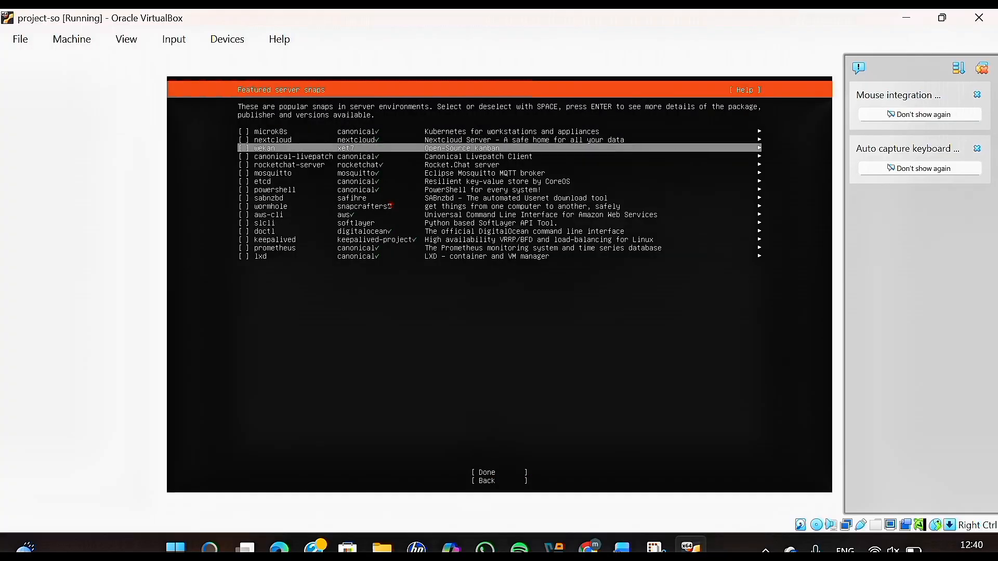
key("Down")
key("Down")
key("Down")
key("Down")
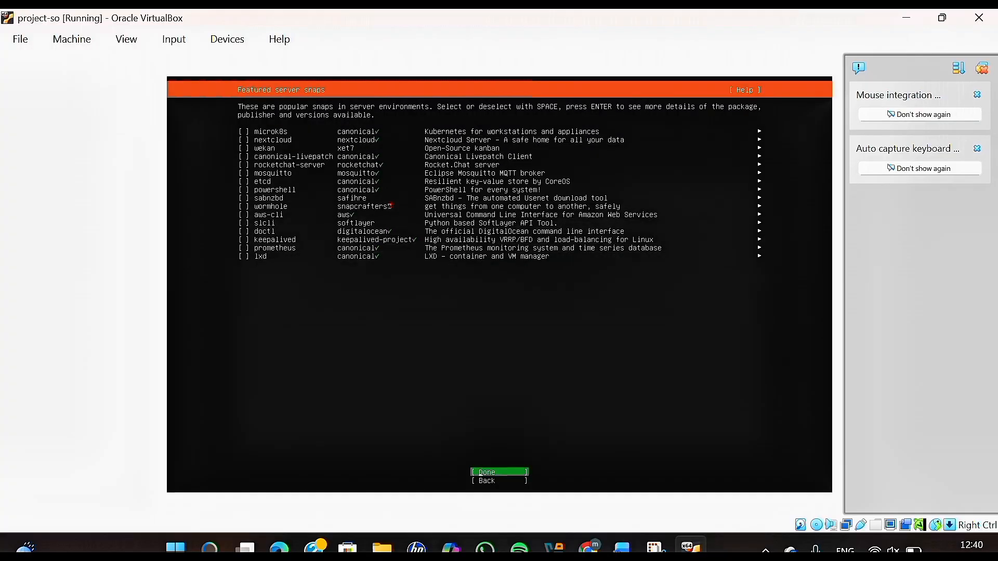
key("Return")
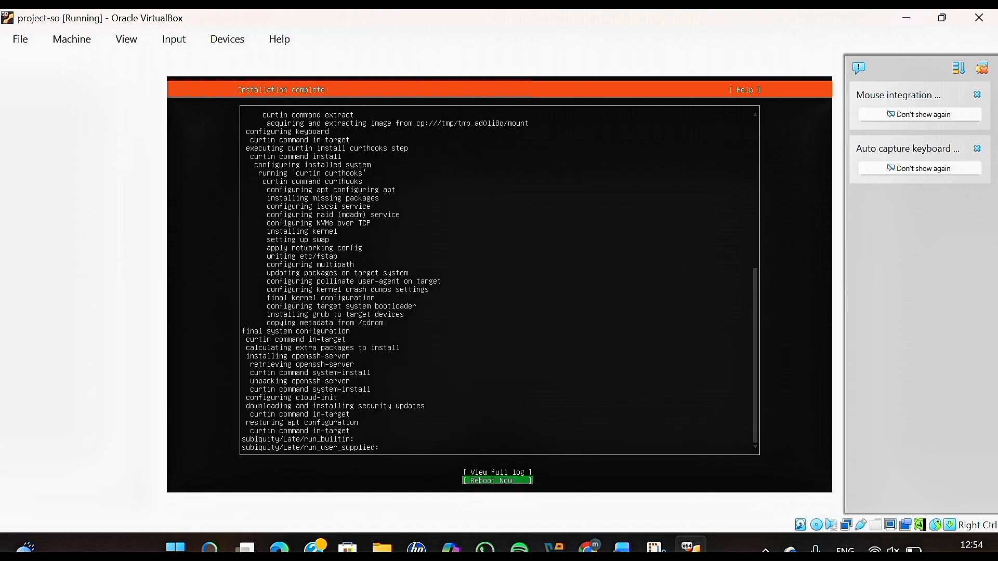
Reboot the new server and boot the default Ubuntu GRUB entry to reach the tty1 login prompt.
key("Return")
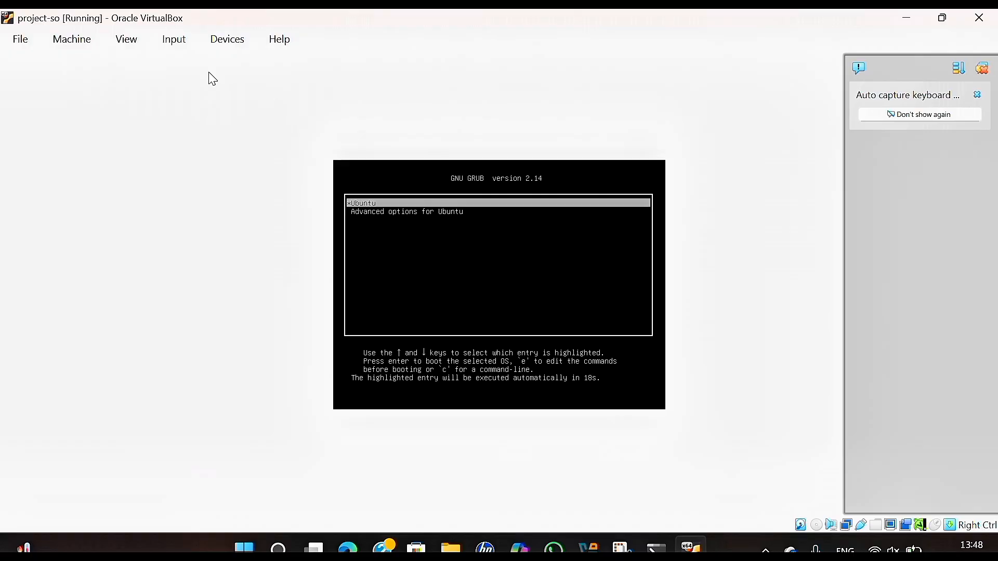
key("Return")
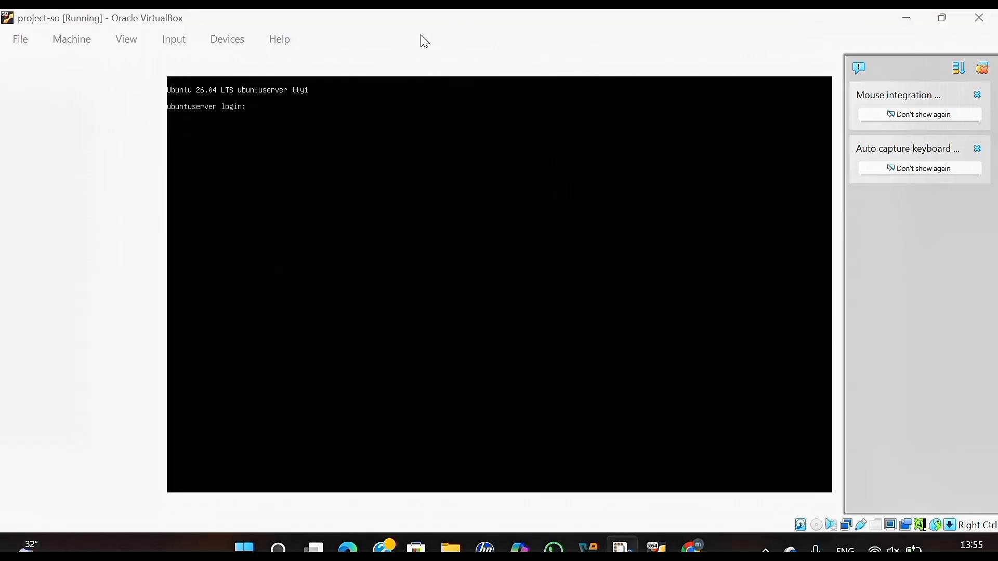
Log into the server and refresh the package lists with sudo apt update.
left_click(424, 38)
type("aya")
key("Return")
key("Return")
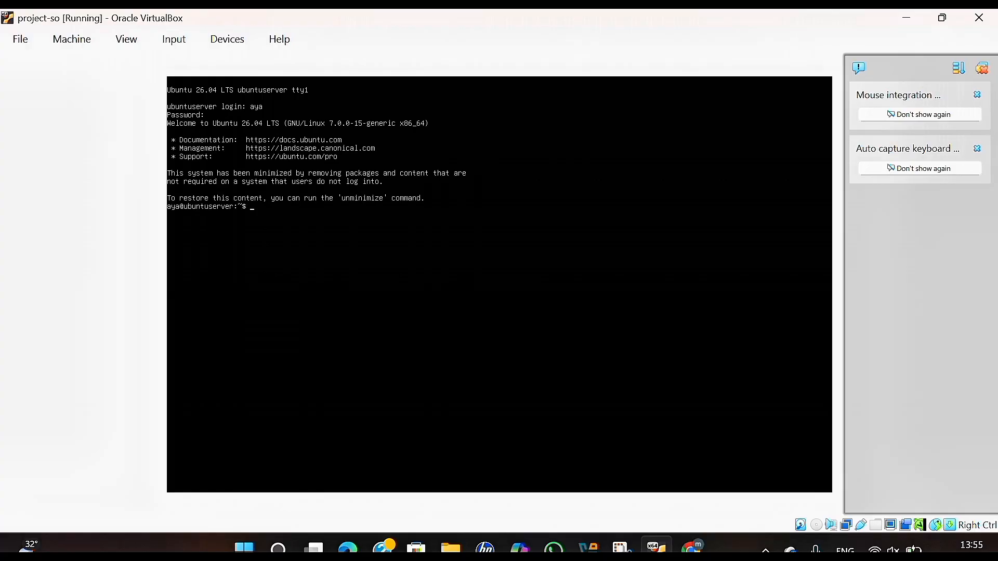
type("sudo apt update")
key("Return")
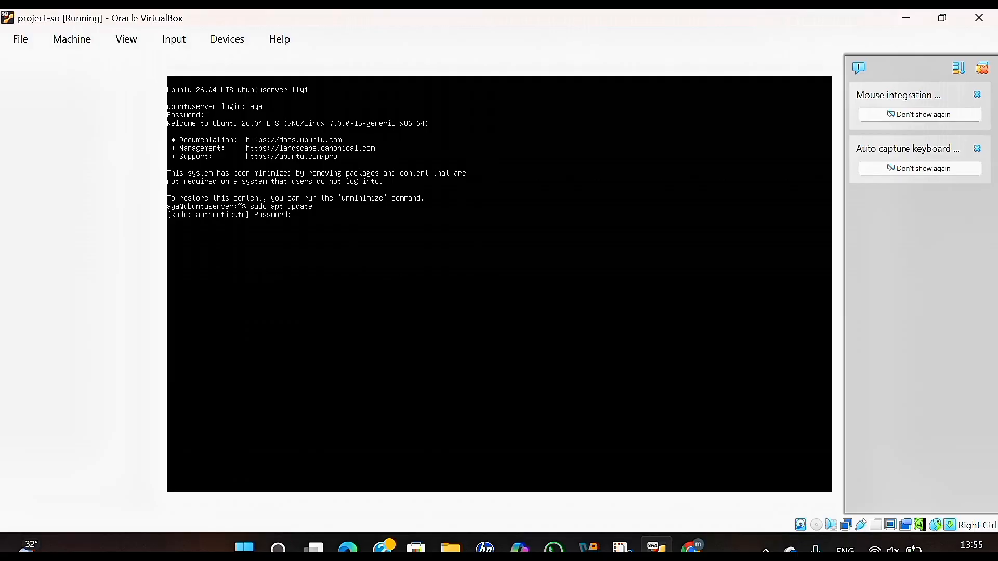
key("Return")
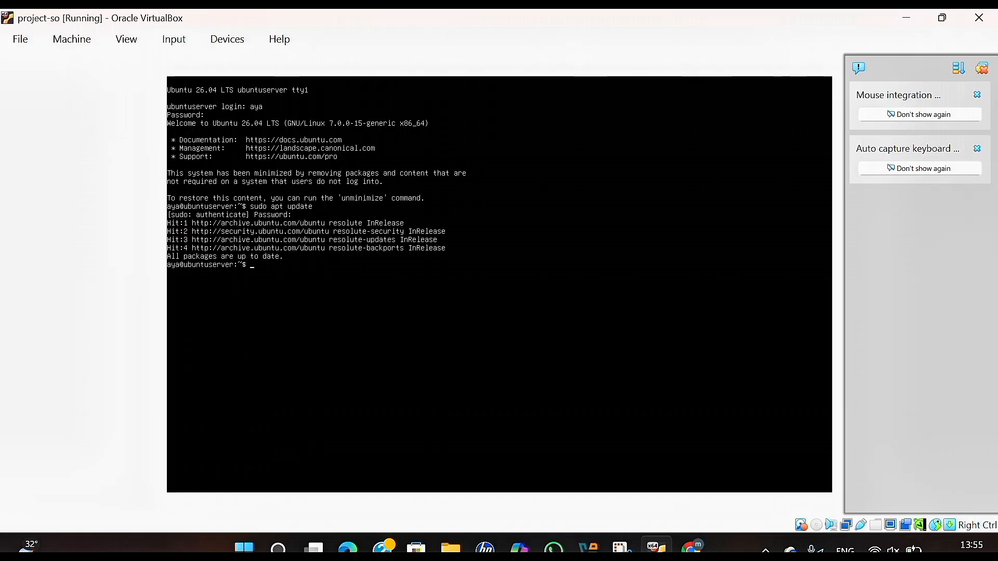
Confirm apache2 and mariadb-server are installed, then list interfaces enp0s3 and enp0s8 with ip a.
type("sudo")
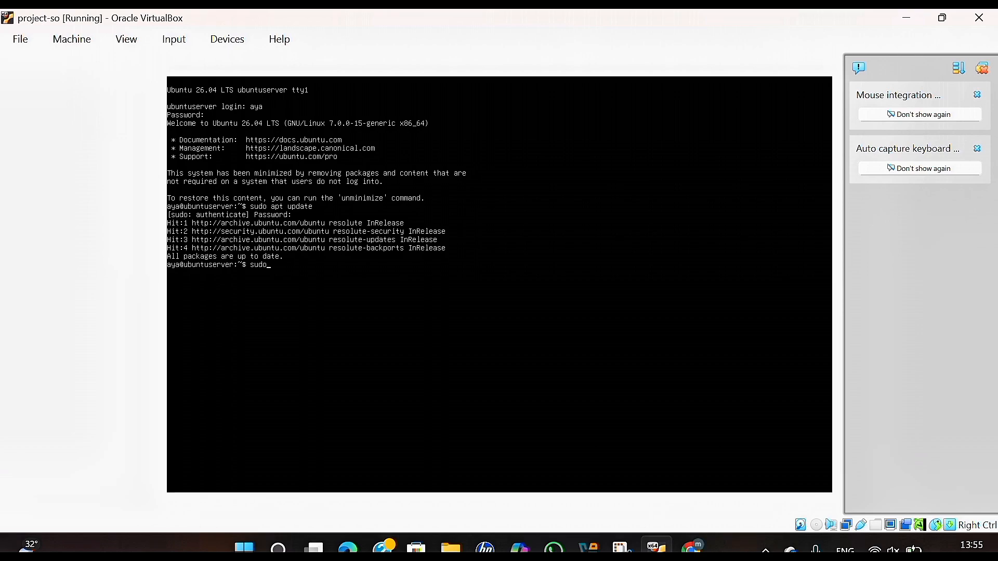
type(" apt install apache2")
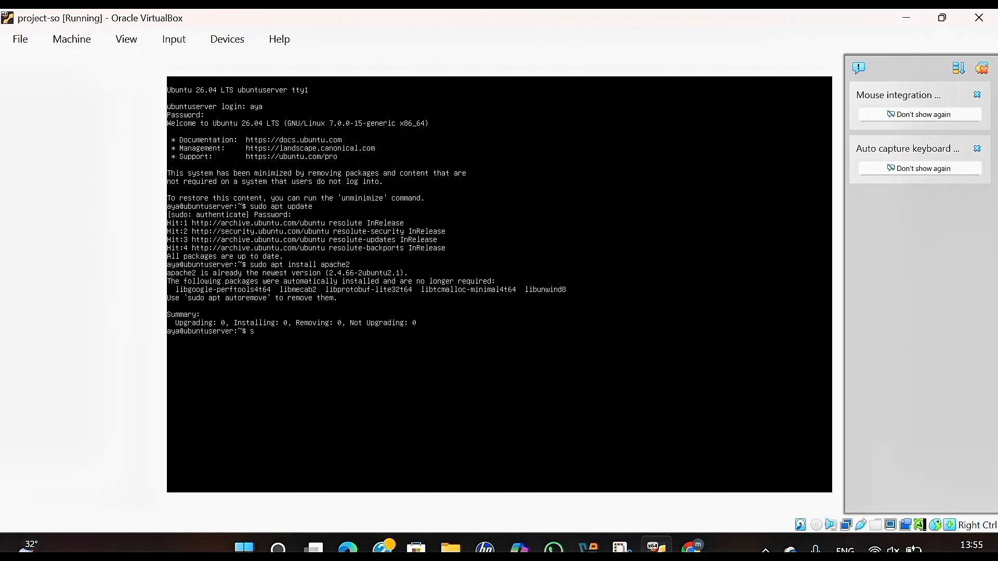
type("udo apt")
key("BackSpace")
key("BackSpace")
key("BackSpace")
type("install")
key("BackSpace")
key("BackSpace")
key("BackSpace")
key("BackSpace")
key("BackSpace")
key("BackSpace")
key("BackSpace")
key("BackSpace")
type("apt \\")
key("BackSpace")
key("BackSpace")
key("BackSpace")
key("BackSpace")
key("BackSpace")
type("apt install mariadb-server")
key("Return")
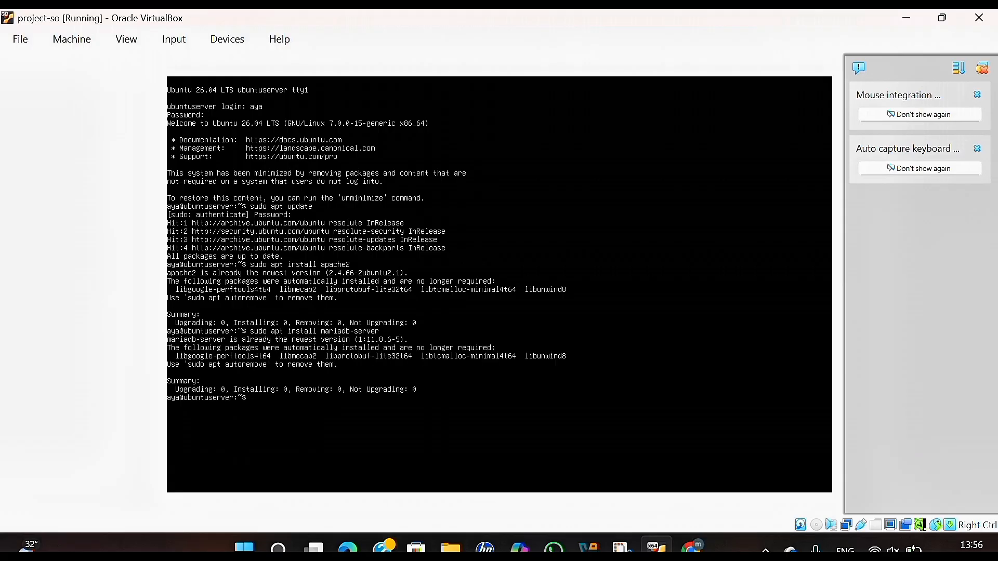
type("ip a")
key("Return")
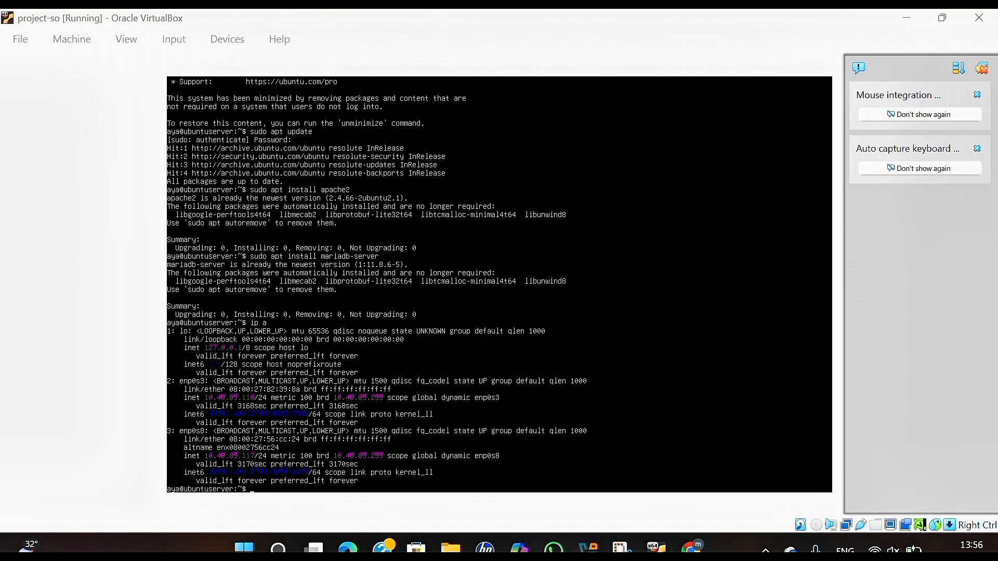
left_click(692, 546)
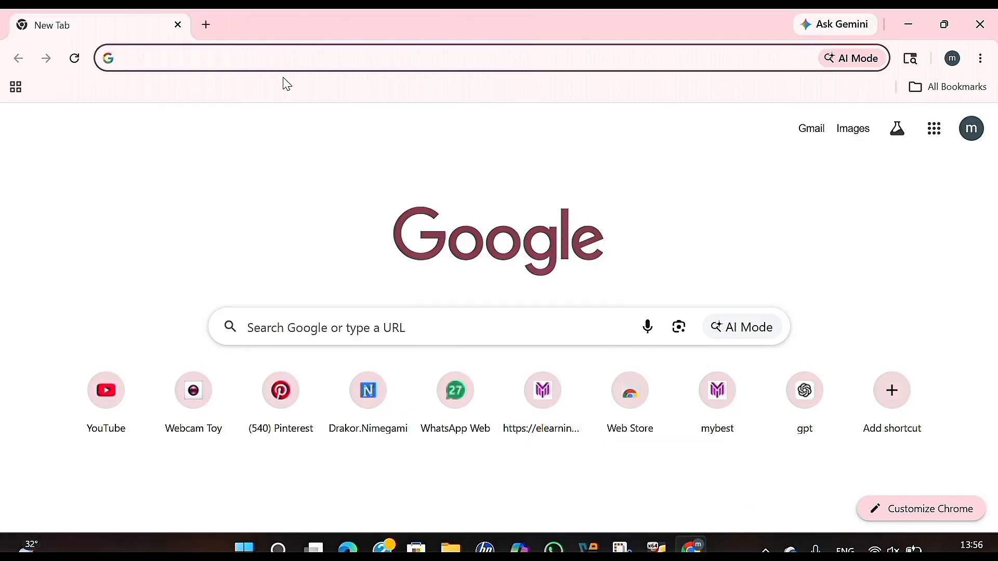
left_click(279, 57)
type("http://")
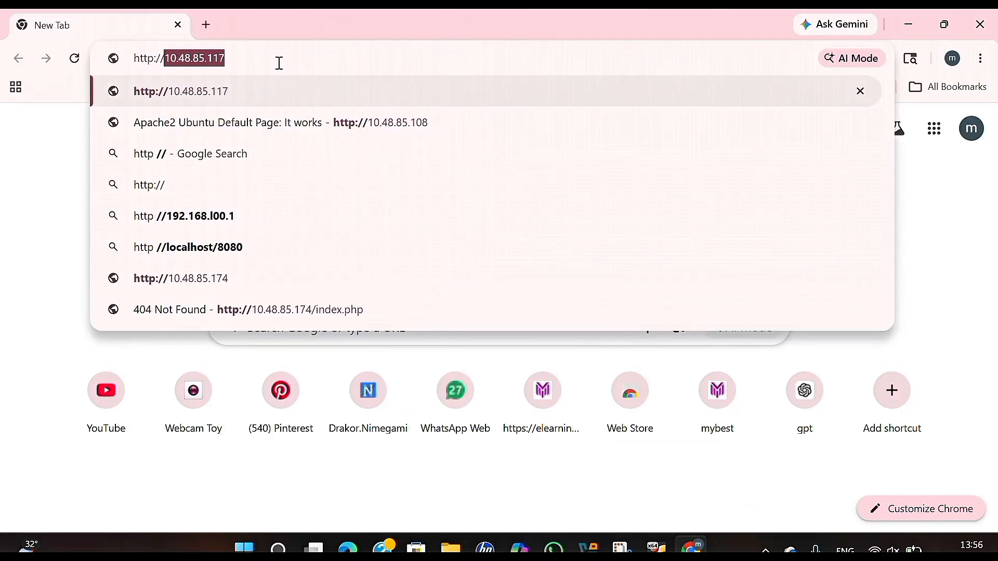
type("10")
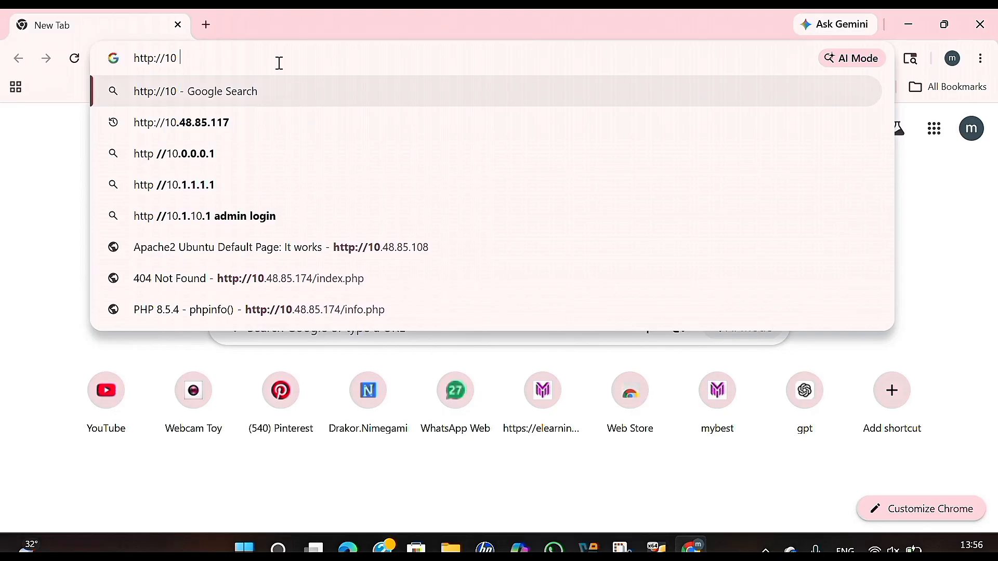
left_click(227, 131)
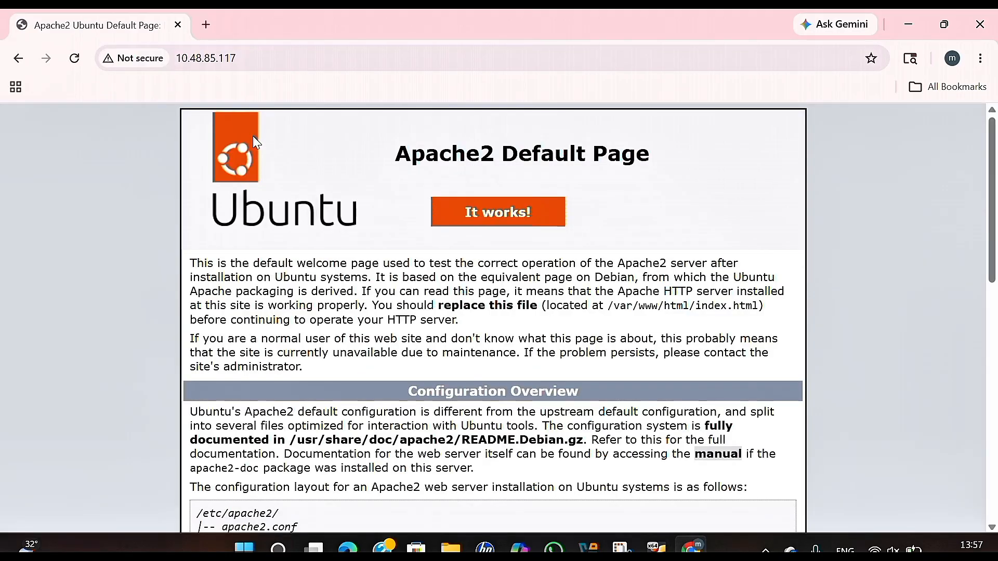
left_click(416, 46)
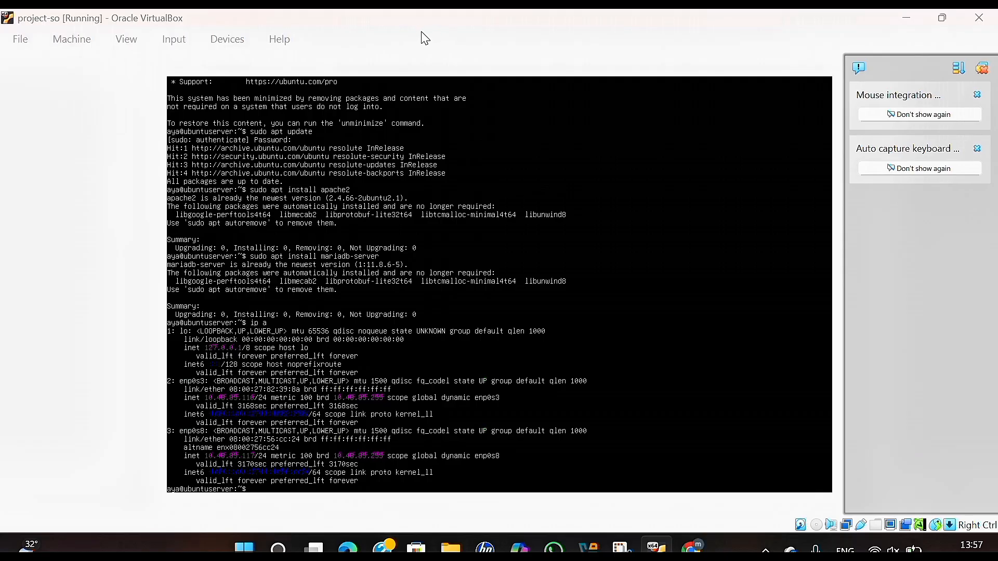
Allow 'Apache Full' in ufw, install certbot with python3-certbot-apache, and begin the openssl req command.
type("sudo u")
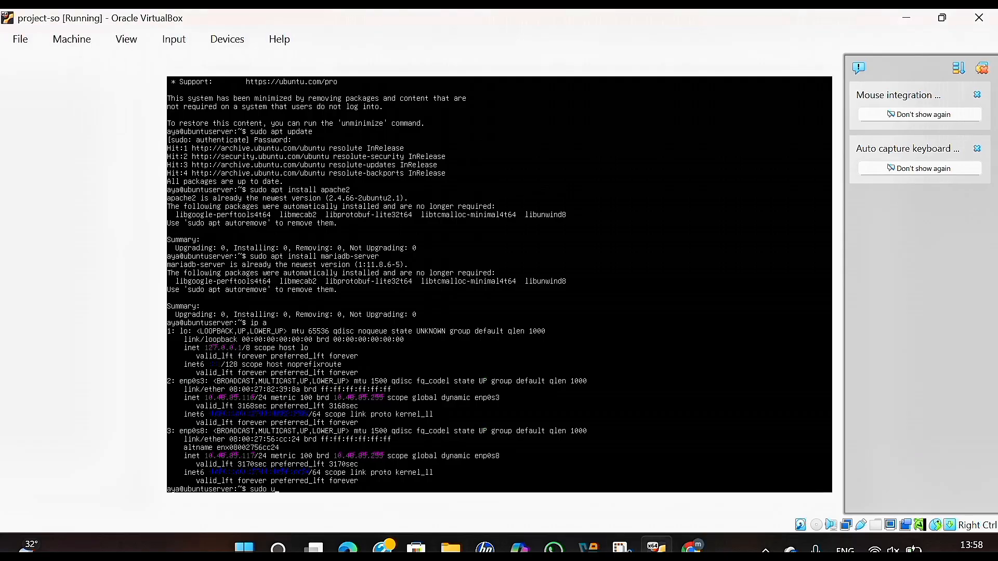
type("fw allow \"Apache Full")
key("Return")
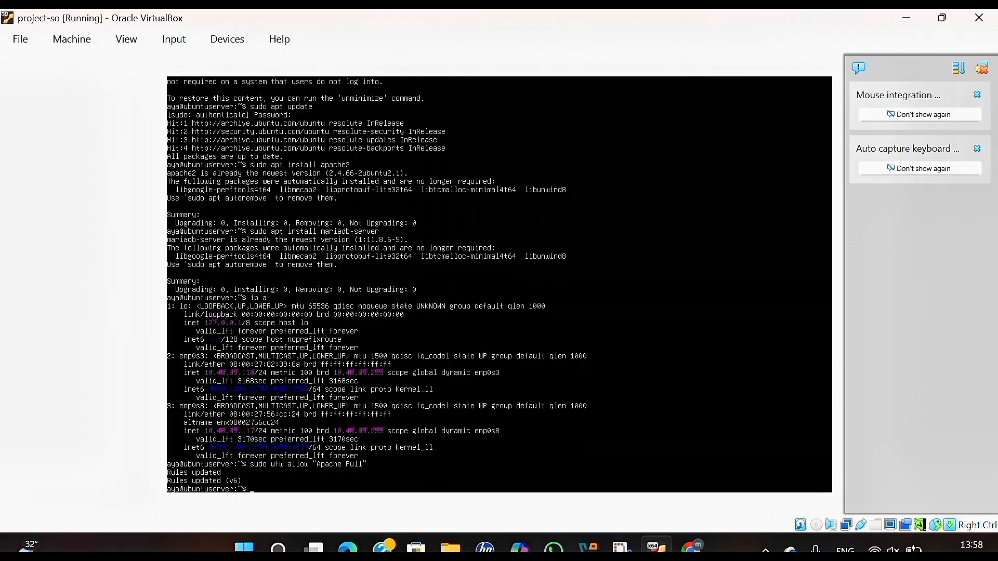
type("sudo apt install certbot")
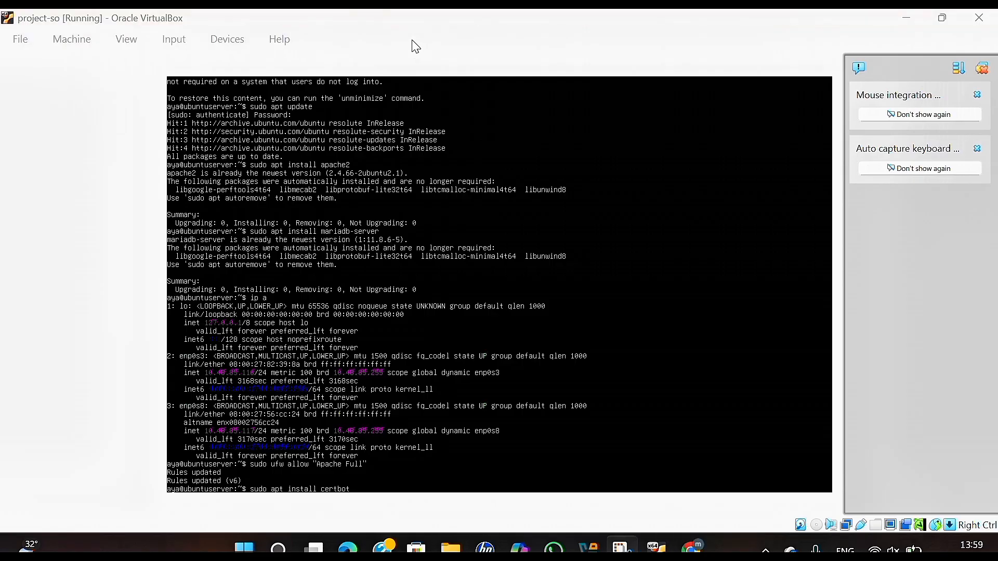
type("p")
key("BackSpace")
type("py")
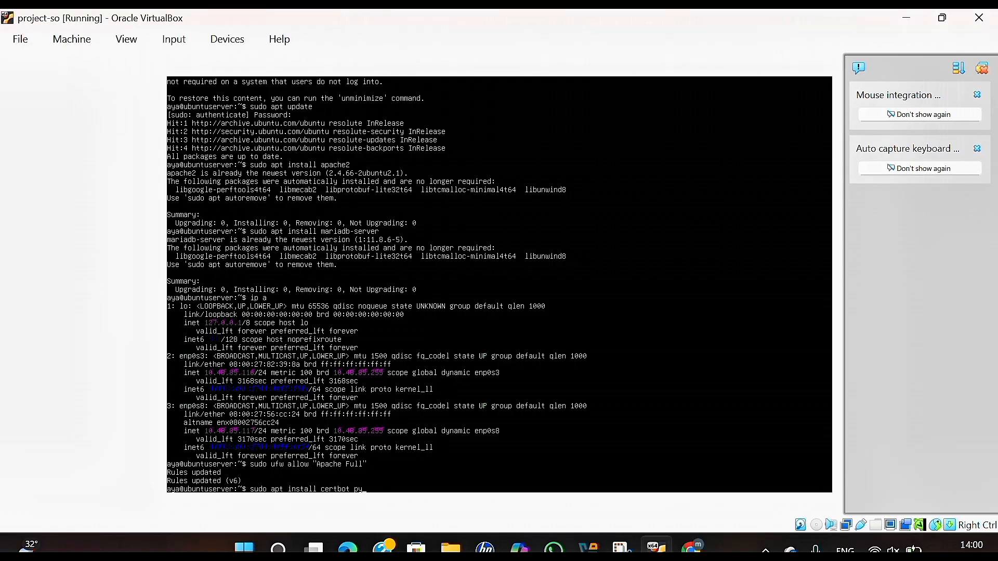
type("thon-3")
key("BackSpace")
key("BackSpace")
type("3-s")
type("ert")
type("bot-apache")
key("Return")
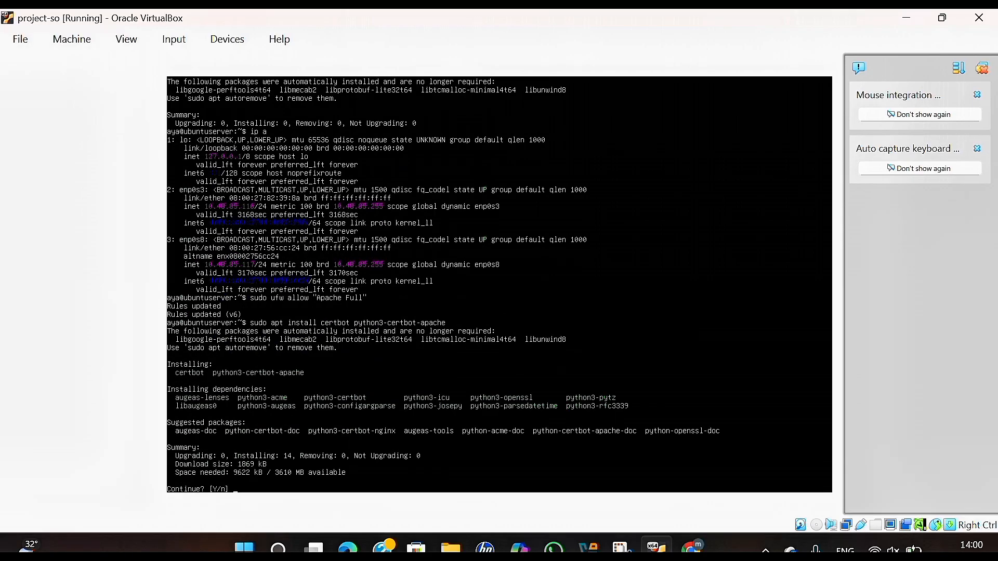
key("Return")
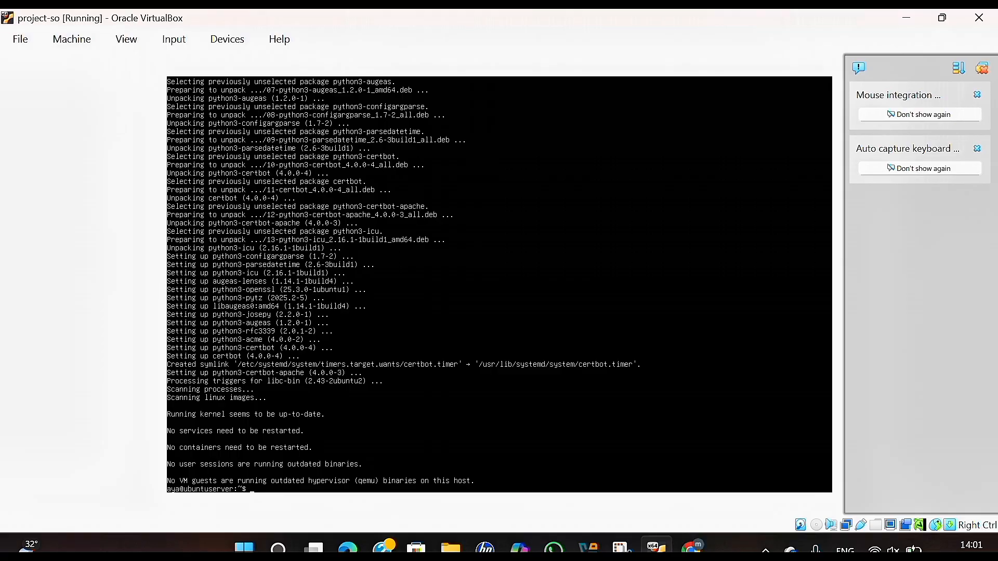
type("sudo openssl req -x509 -")
Complete the openssl command: 365 days, rsa:2048, key in /etc/ssl/private, certificate /etc/ssl/certs/apache-selfsigned.crt.
type("days 365 ")
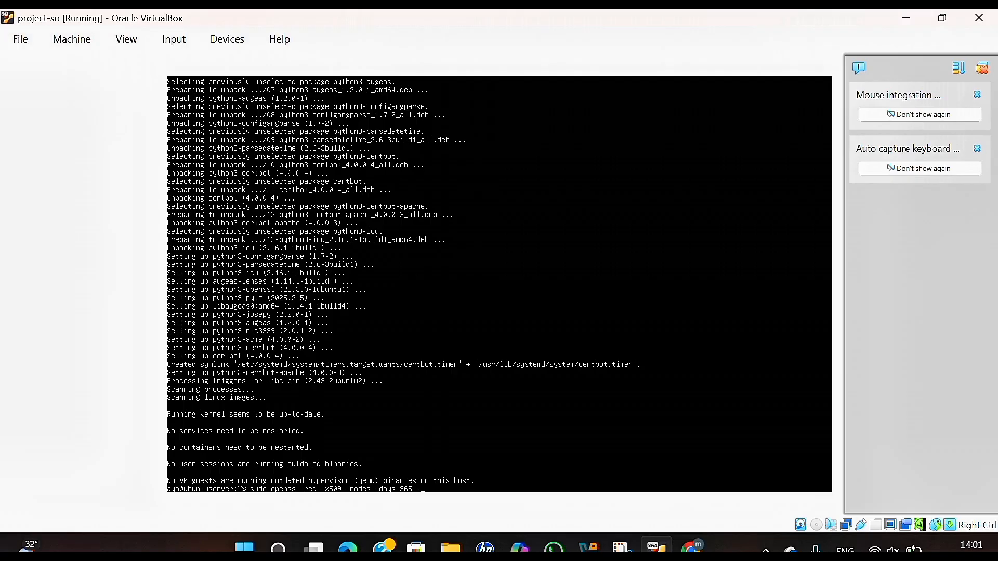
type("-newket")
type(" rsa")
type(":248")
type("48")
type(" -keyout")
type(" /etc/sls")
type("/")
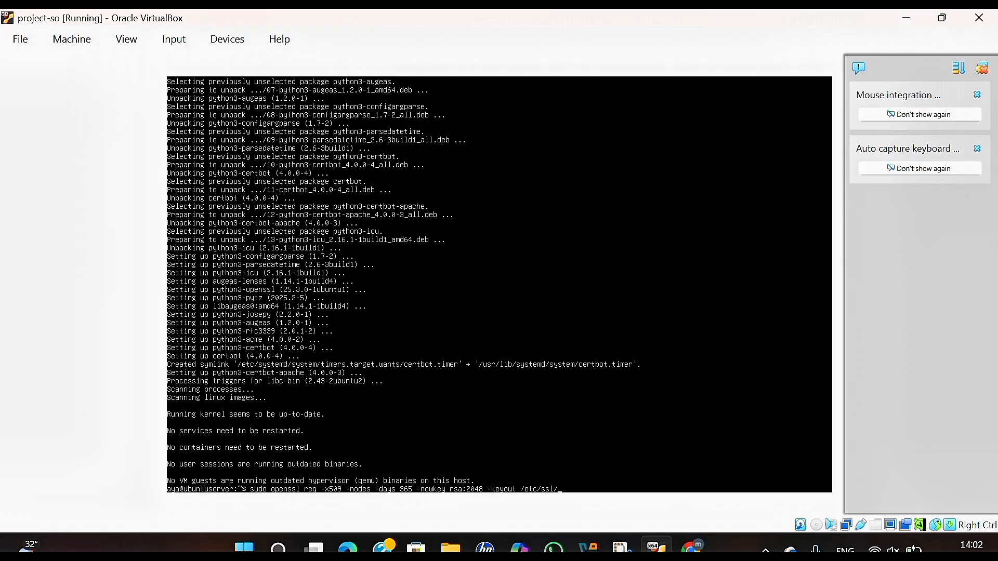
type("certs/")
key("BackSpace")
key("BackSpace")
key("BackSpace")
key("BackSpace")
key("BackSpace")
key("BackSpace")
type("private")
type("/apache")
type("-selfsigned")
type(".crt")
key("BackSpace")
key("BackSpace")
key("BackSpace")
type("key -out")
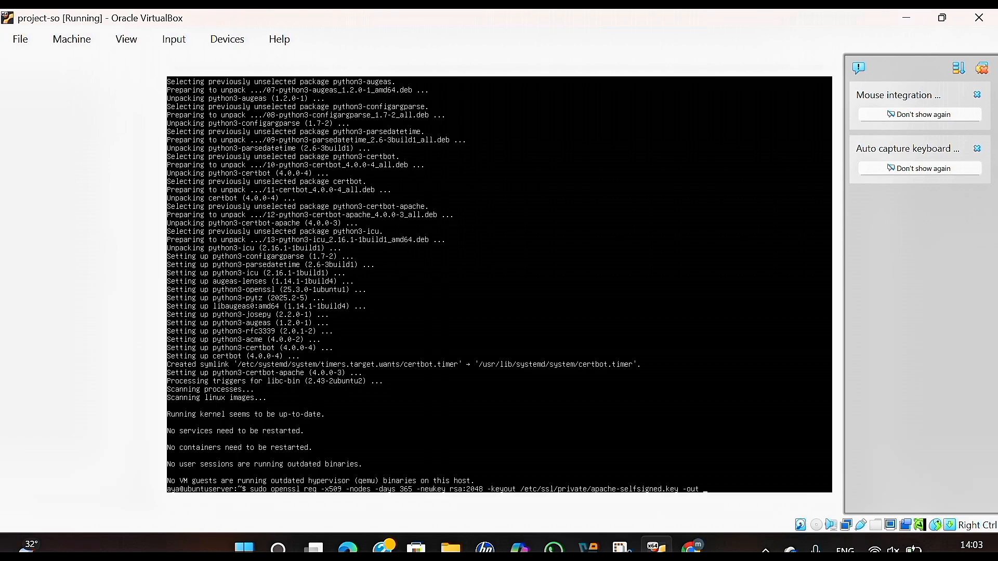
type(" /etc/ssl/certs/apache-selfsigned.")
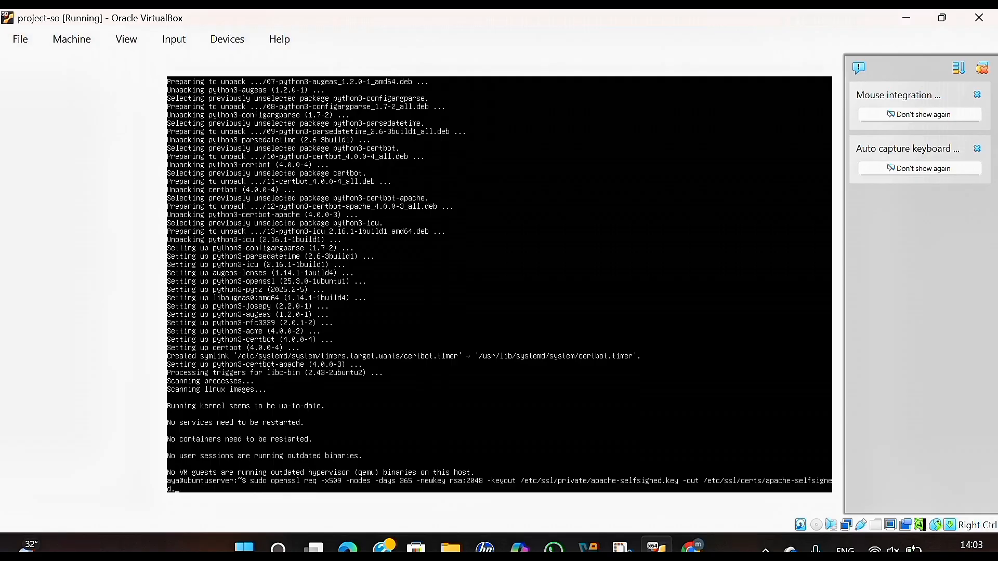
type("crt")
Run the certificate generation and enter country ID, province Jawa Barat and locality Bekasi.
key("Return")
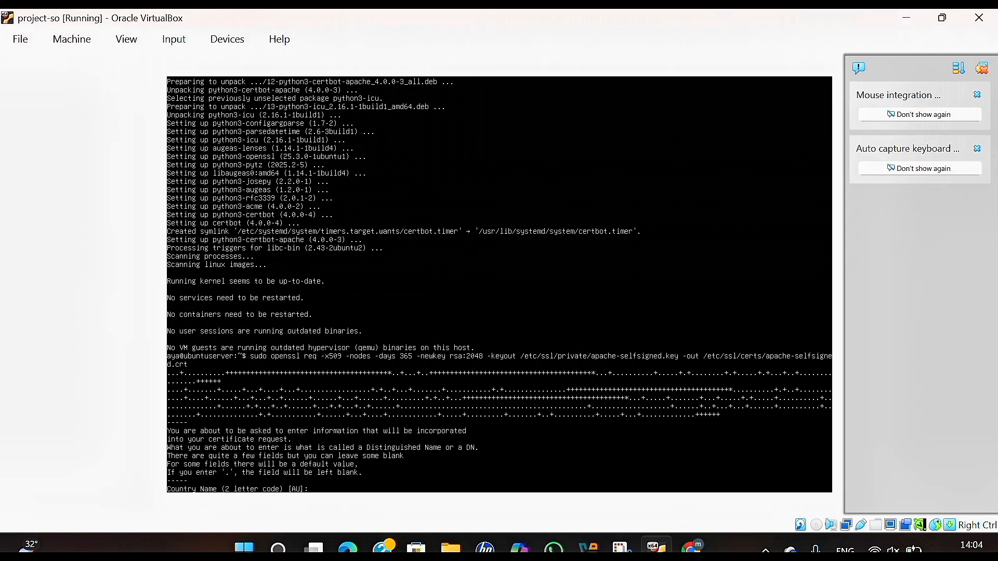
type("ID")
key("Return")
type("J")
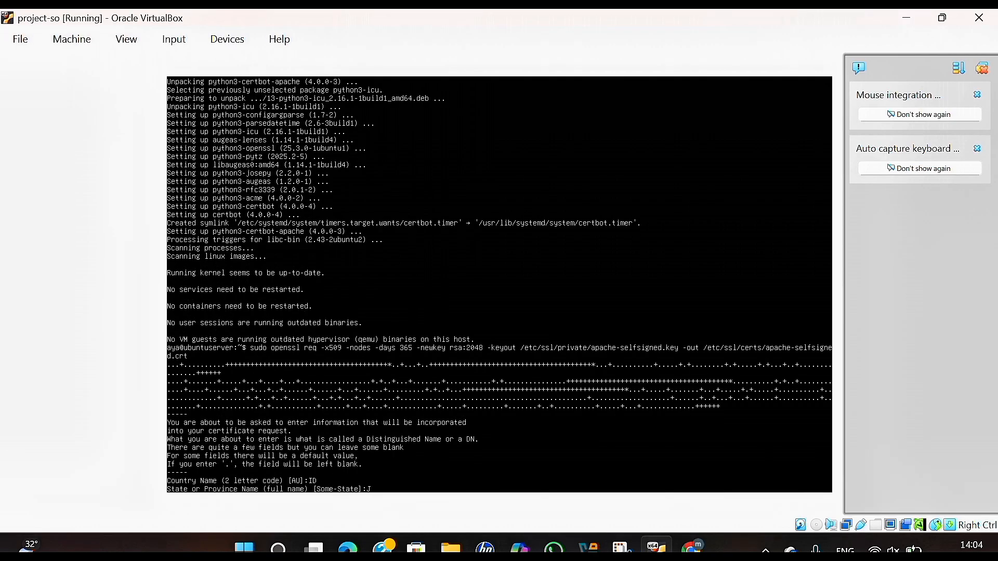
type("awa Barat")
key("Return")
type("Be")
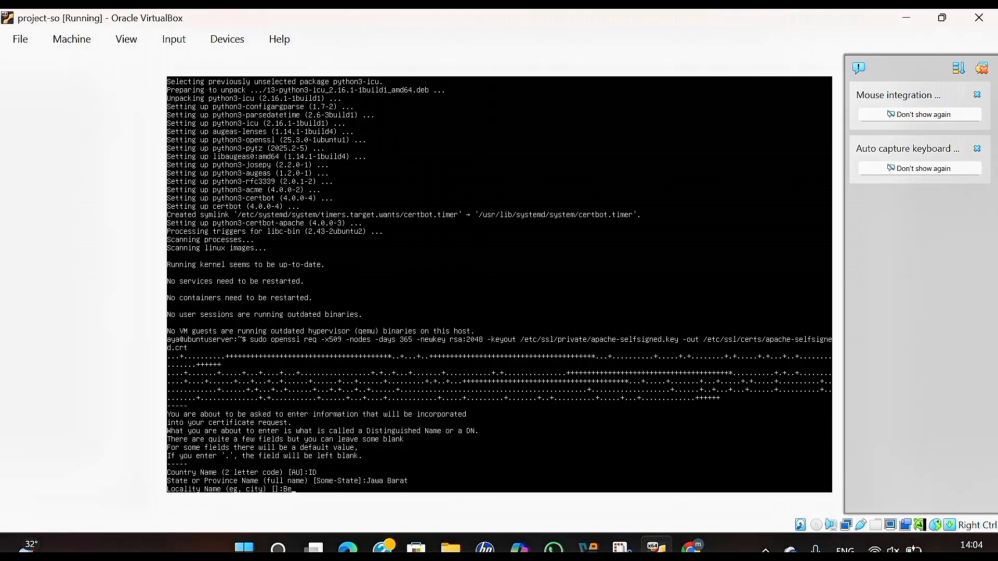
type("kasi")
key("Return")
Enter organization Universitas, unit IT, common name 10.48.85.117 and the contact e-mail address.
type("Universitas")
key("Return")
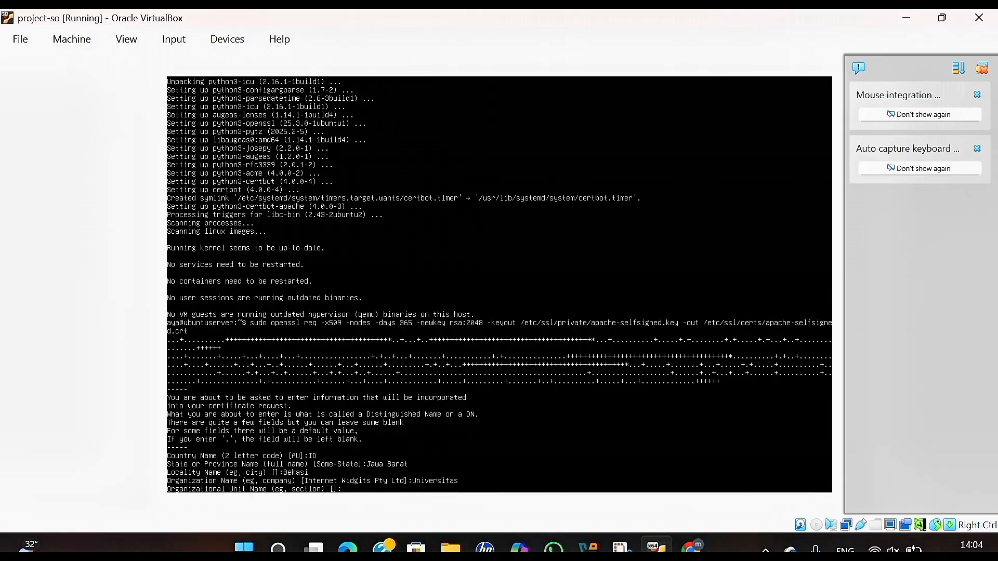
type("IT")
key("Return")
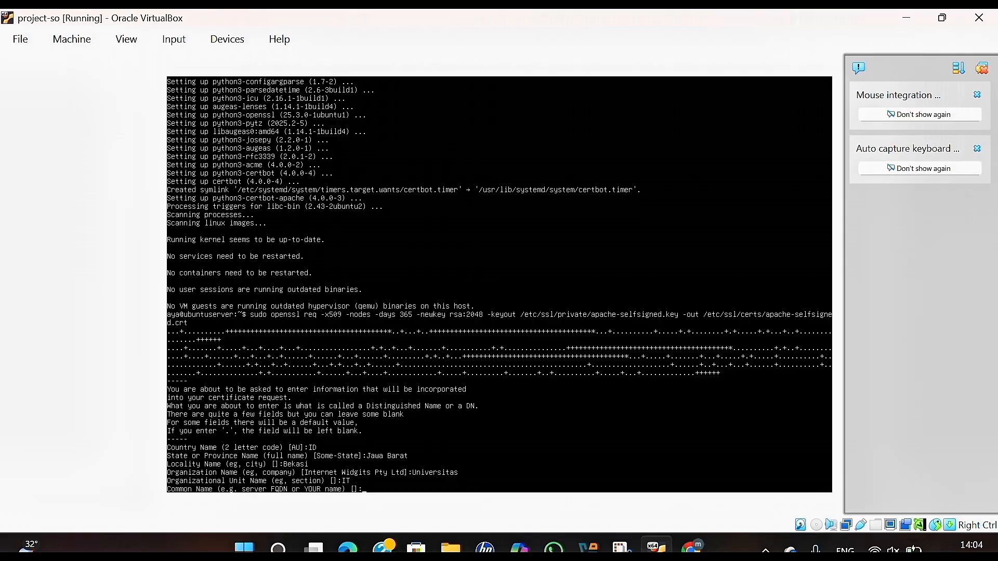
type("10.48.85.117")
key("Return")
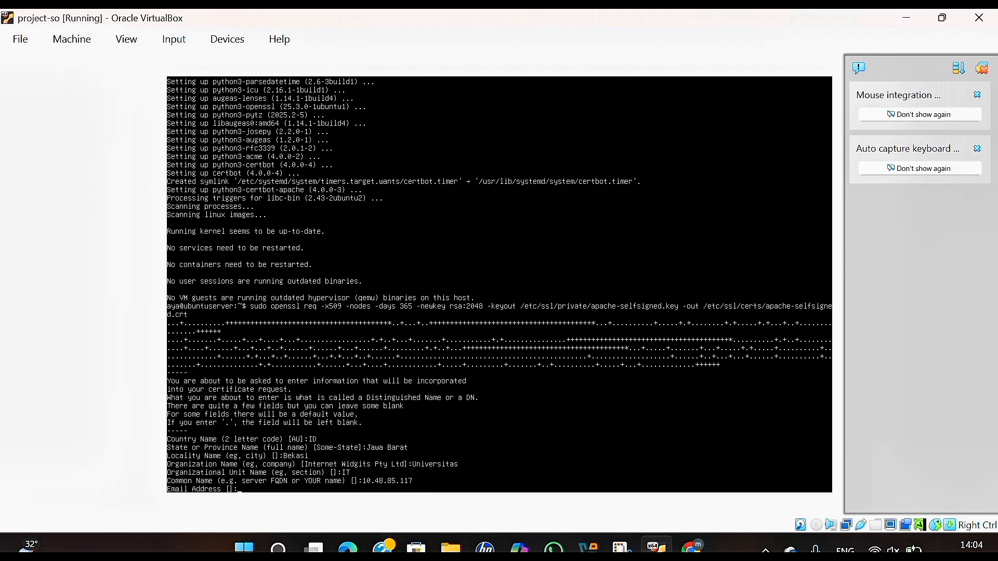
key("Return")
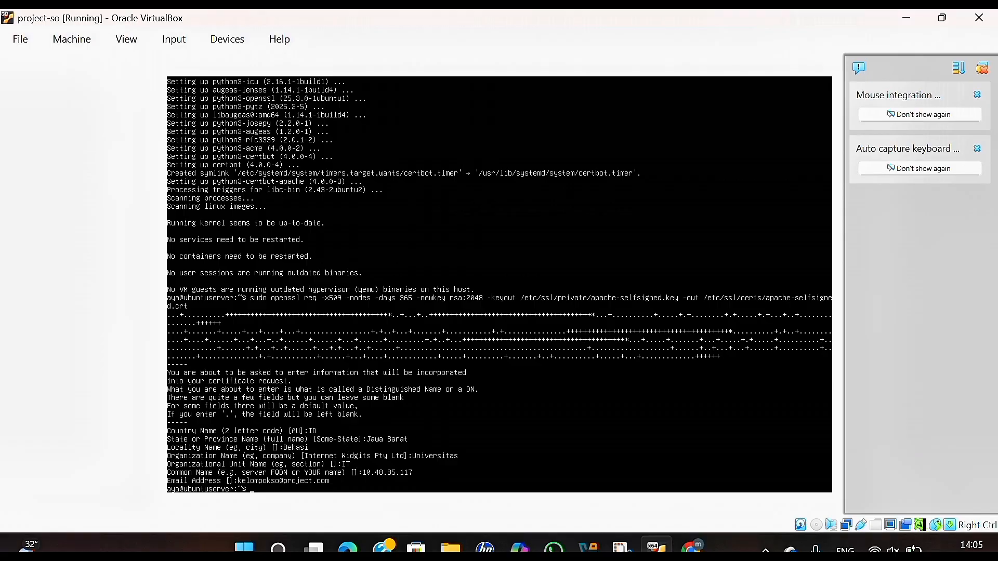
Install nano with sudo apt install nano and type the command to edit default-ssl.conf.
type("sudo nano apt install")
key("Return")
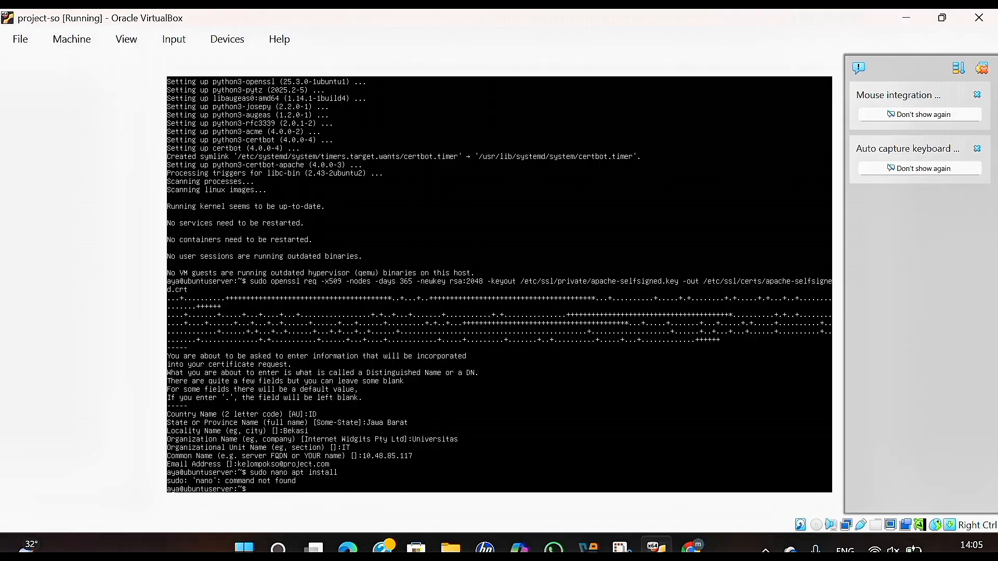
type("s")
type("udo apt nano ins")
type("tall")
key("BackSpace")
key("BackSpace")
key("BackSpace")
key("BackSpace")
key("BackSpace")
key("BackSpace")
key("BackSpace")
key("BackSpace")
key("BackSpace")
key("BackSpace")
key("BackSpace")
key("BackSpace")
type("install nano")
key("Return")
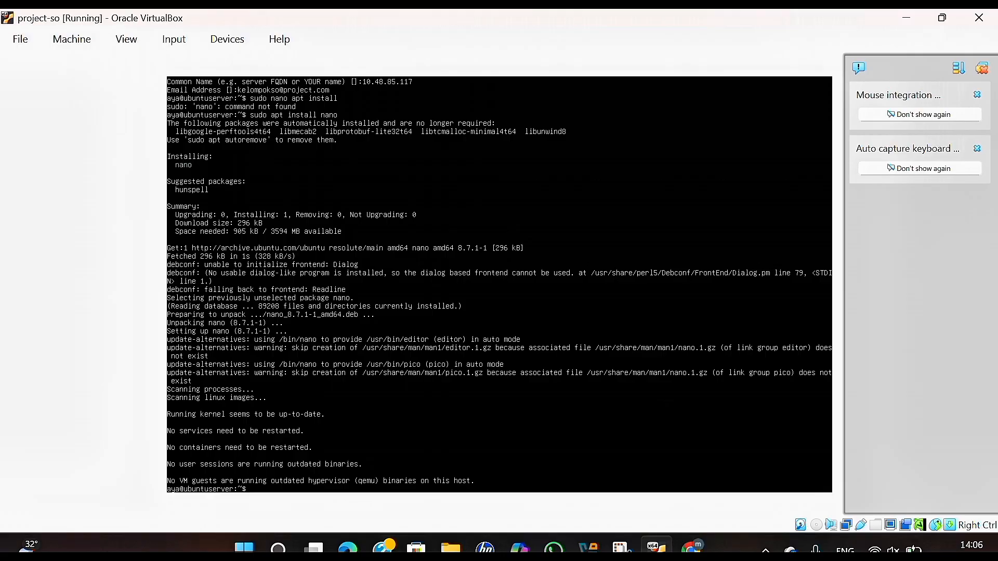
type("sudo nan")
type("o /etc/")
type("apache2")
type("/si")
type("ys")
type("es")
type("-availabl")
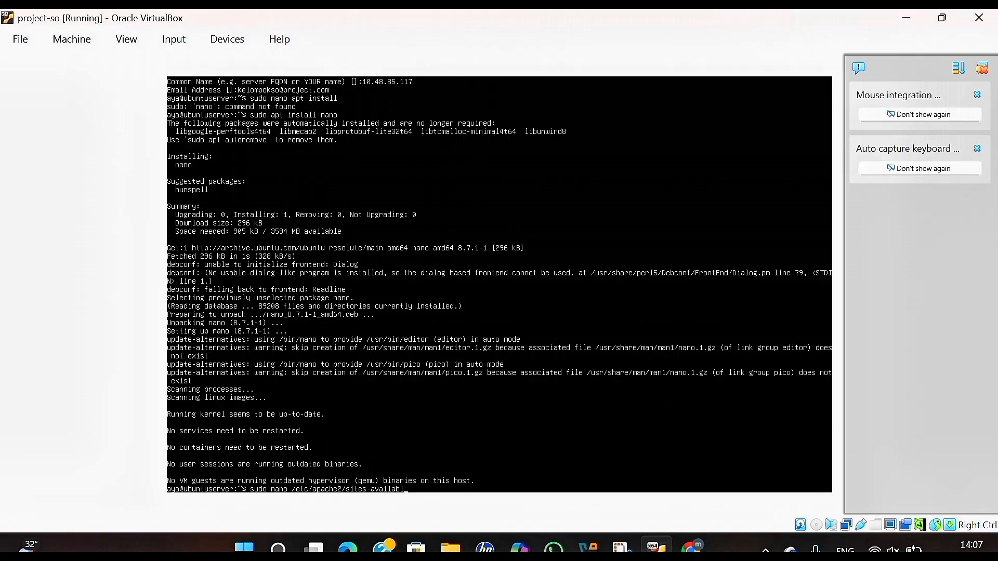
type("e/default-ssl.conf")
Replace the snakeoil certificate and key names in default-ssl.conf with apache-selfsigned files.
key("Return")
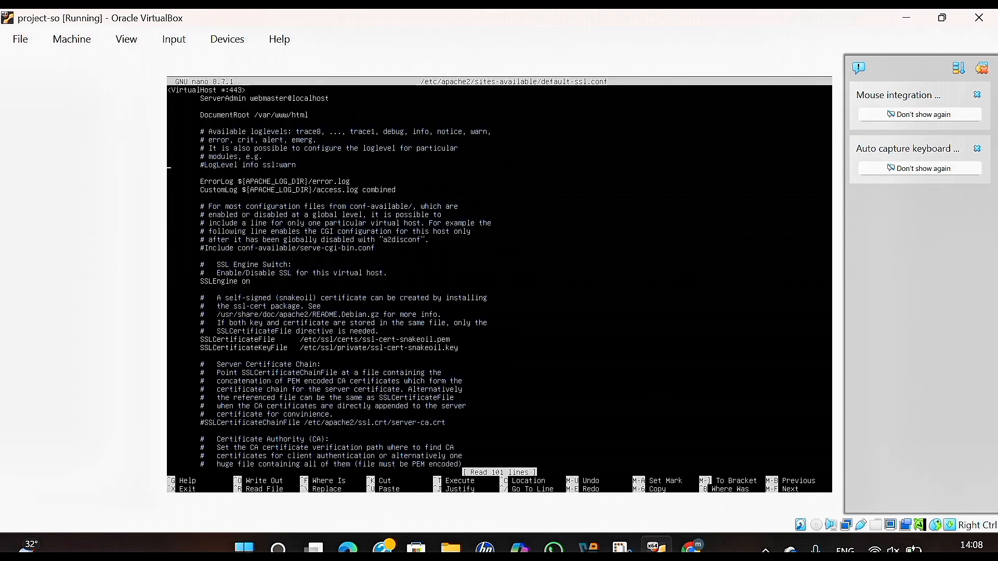
key("Down")
key("Down")
key("Down")
key("Down")
key("Down")
key("Down")
key("Down")
key("Down")
key("Down")
key("Down")
key("Down")
key("Down")
key("Down")
key("Down")
key("Down")
key("Down")
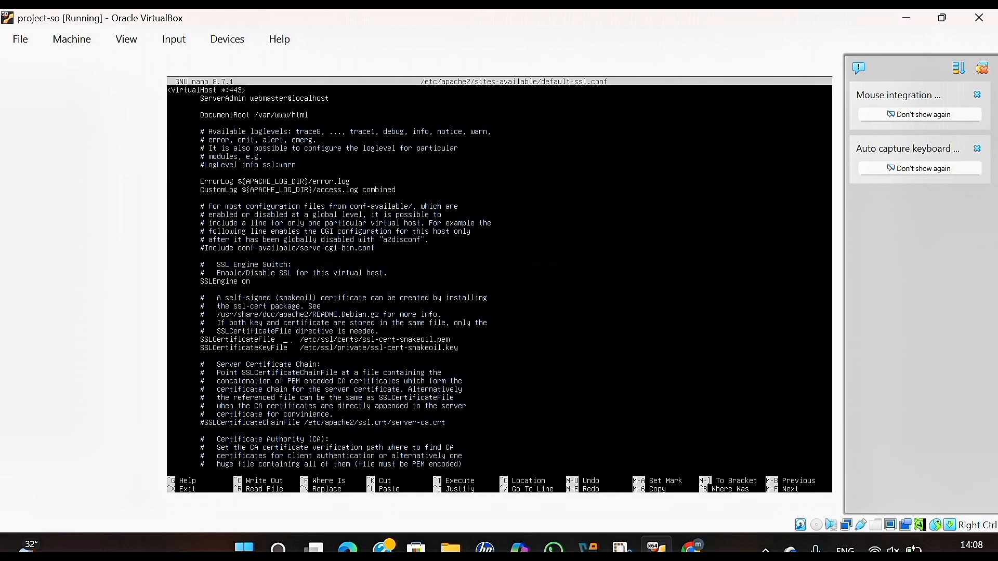
key("BackSpace")
key("BackSpace")
key("BackSpace")
key("BackSpace")
key("BackSpace")
key("BackSpace")
key("BackSpace")
key("BackSpace")
key("BackSpace")
key("BackSpace")
key("BackSpace")
key("BackSpace")
key("BackSpace")
key("BackSpace")
key("BackSpace")
key("BackSpace")
key("BackSpace")
key("BackSpace")
key("BackSpace")
key("BackSpace")
type("apache-selfsigned.key")
key("BackSpace")
key("BackSpace")
key("BackSpace")
key("BackSpace")
key("BackSpace")
key("BackSpace")
key("BackSpace")
key("BackSpace")
key("BackSpace")
key("BackSpace")
key("BackSpace")
key("BackSpace")
key("BackSpace")
key("BackSpace")
key("BackSpace")
key("BackSpace")
key("BackSpace")
key("BackSpace")
key("BackSpace")
key("BackSpace")
type("apache-selfsigned")
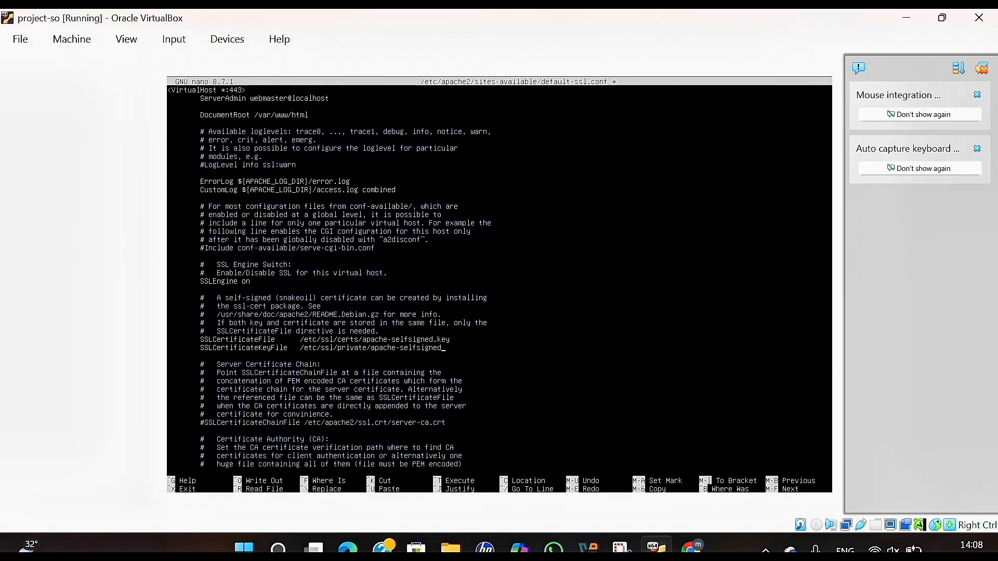
type(".crt")
type("ignbd.crt")
Correct the key line to apache-selfsigned.key, then save default-ssl.conf and exit nano.
key("Down")
key("Delete")
key("BackSpace")
key("BackSpace")
type("key")
key("ctrl+o")
key("Return")
key("ctrl+x")
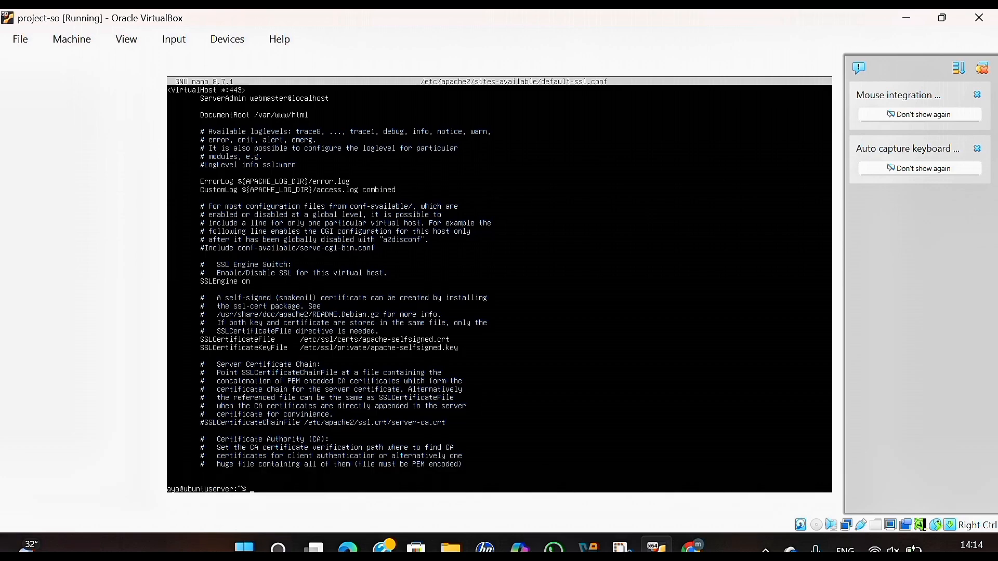
Enable default-ssl.conf with a2ensite and restart apache2, which fails.
type("sudo a2ensite default-ssl.conf")
key("Return")
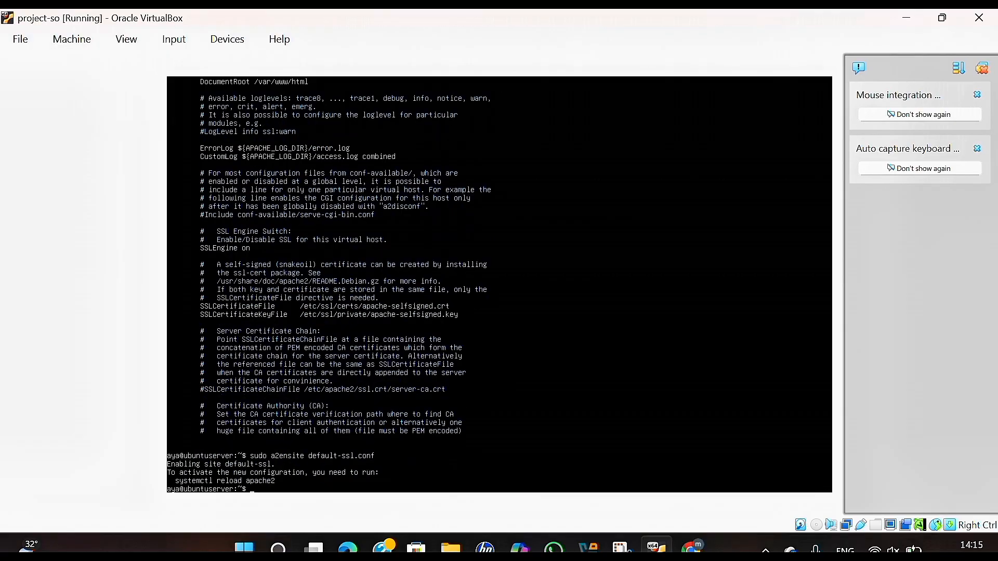
type("sudo systemctl restar")
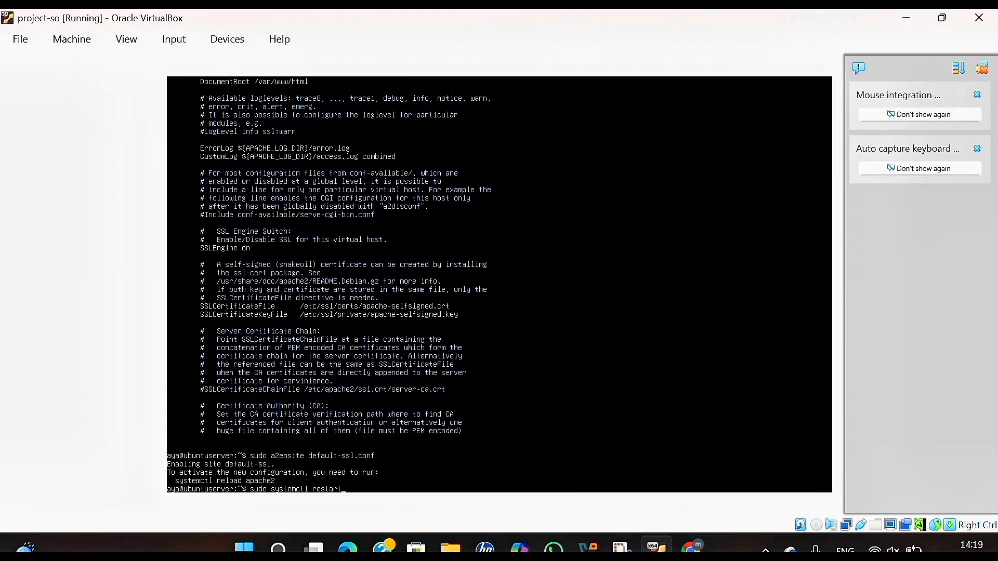
type("t apache2")
key("Return")
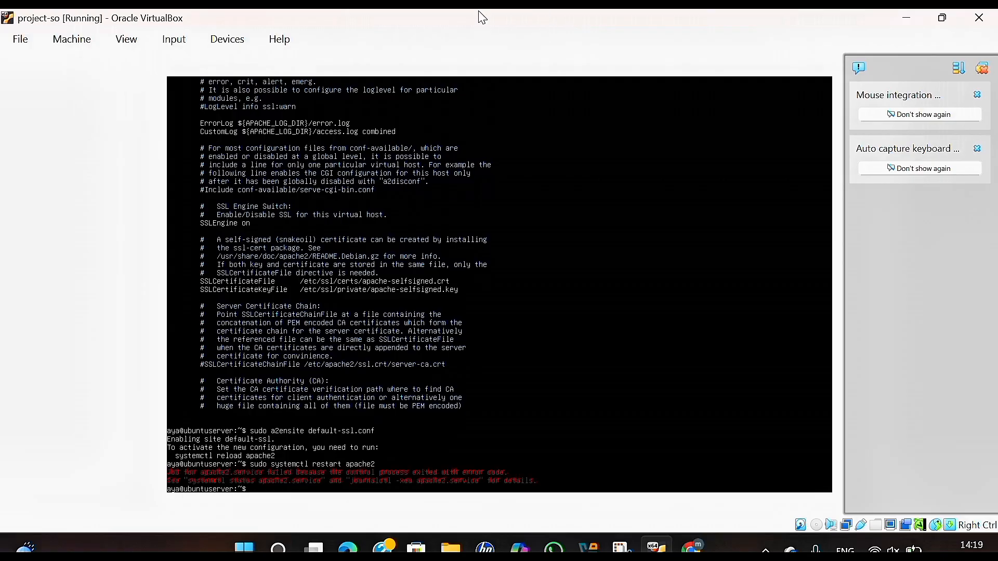
Disable default-ssl.conf with a2dissite and restart apache2 cleanly.
left_click(415, 33)
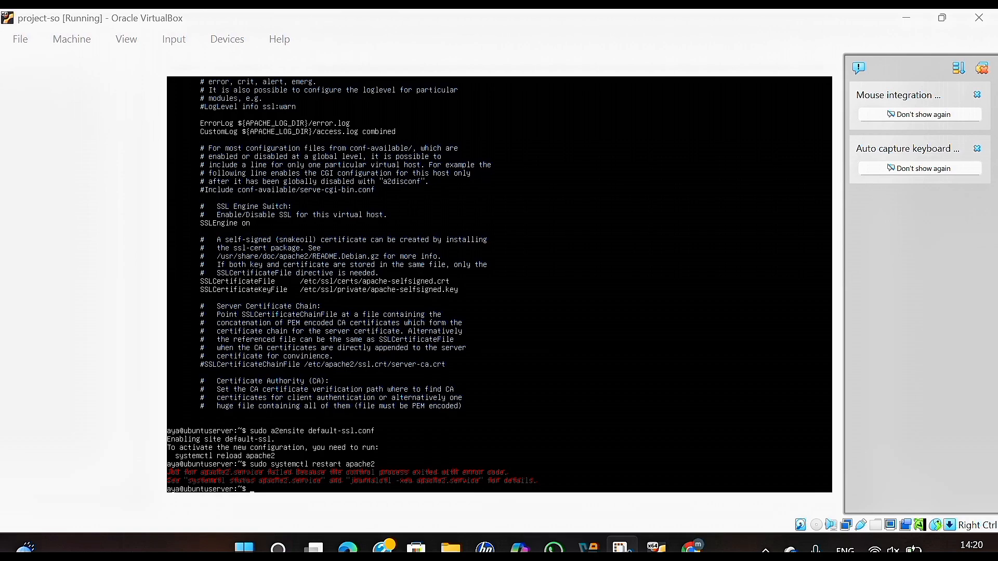
key("alt+Tab")
type("sudo a2dissite default-ssl.conf")
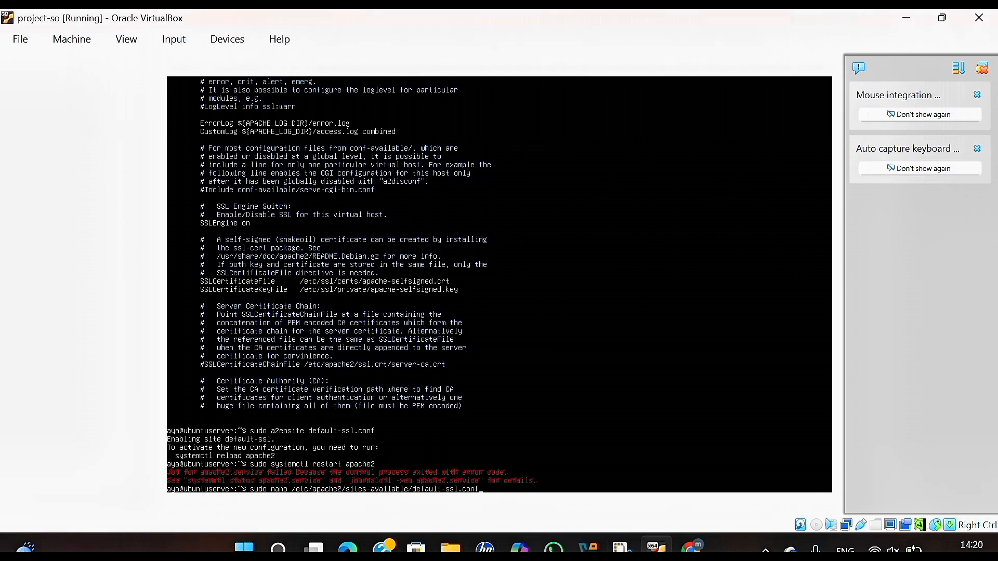
key("Return")
key("Up")
key("Up")
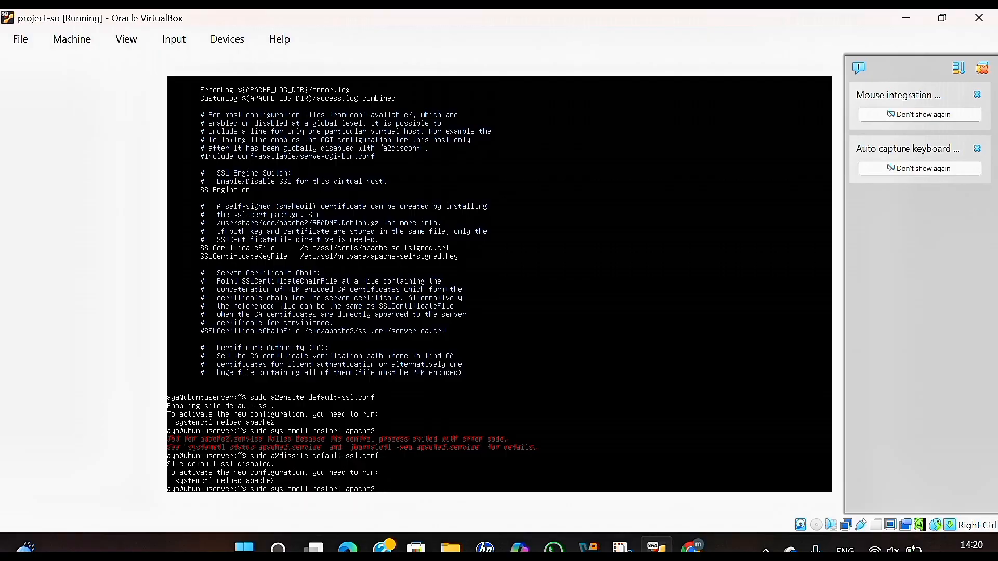
key("Return")
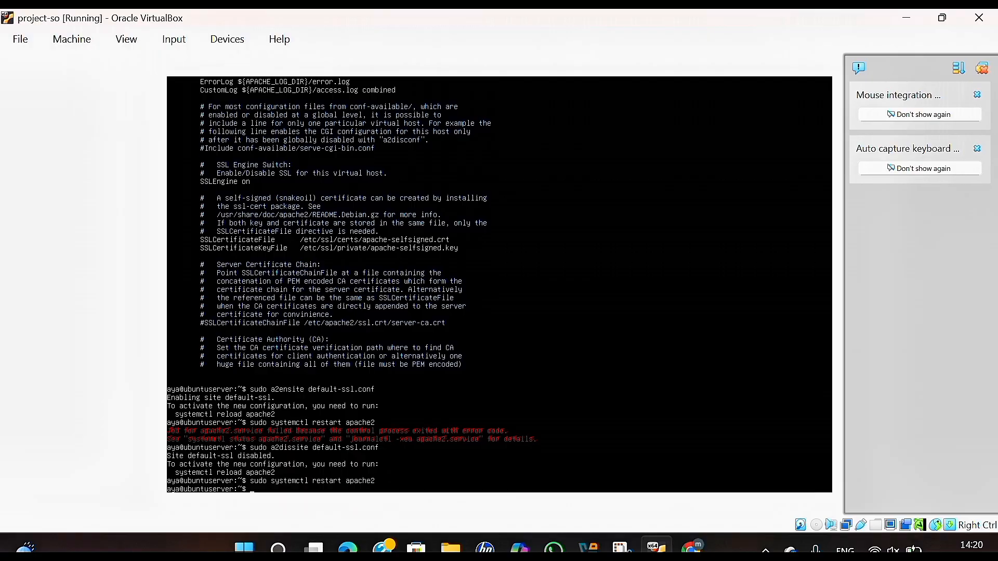
type("sudo ")
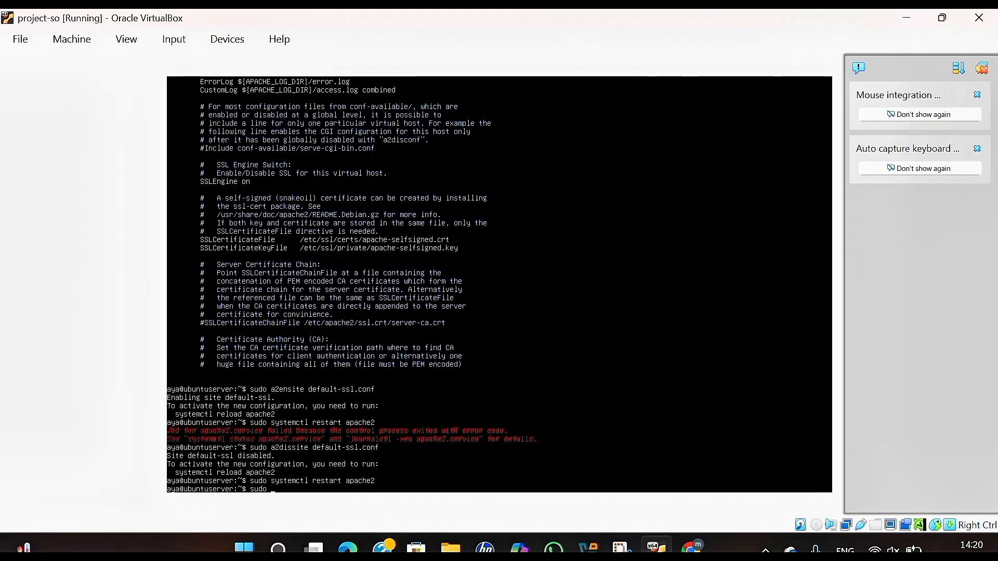
type("nano /etc/ssh/sshd_config")
In sshd_config uncomment Port and set it to 2341, set PermitRootLogin no, and save.
key("Return")
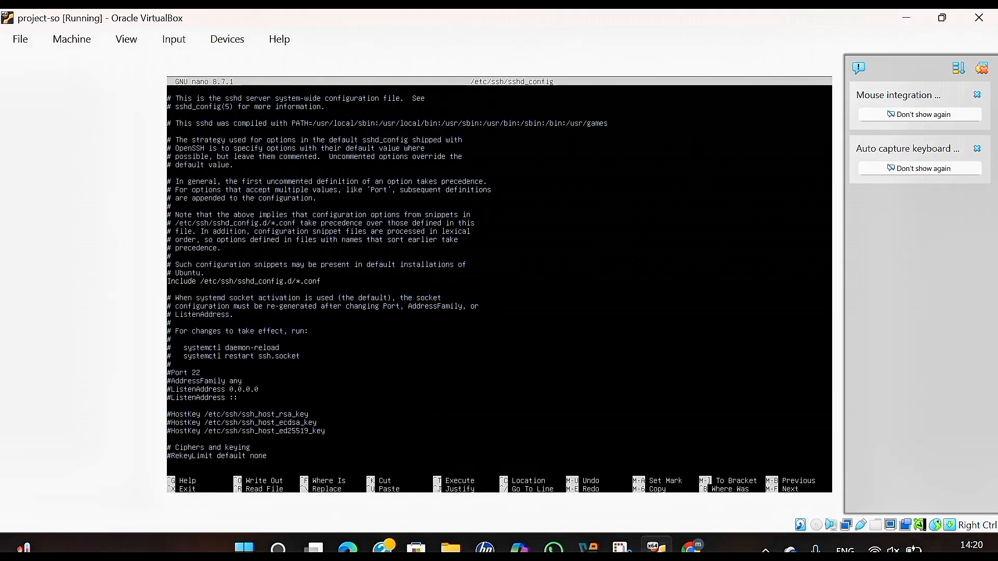
key("Delete")
key("Delete")
type("341")
scroll(499, 281, "down", 7)
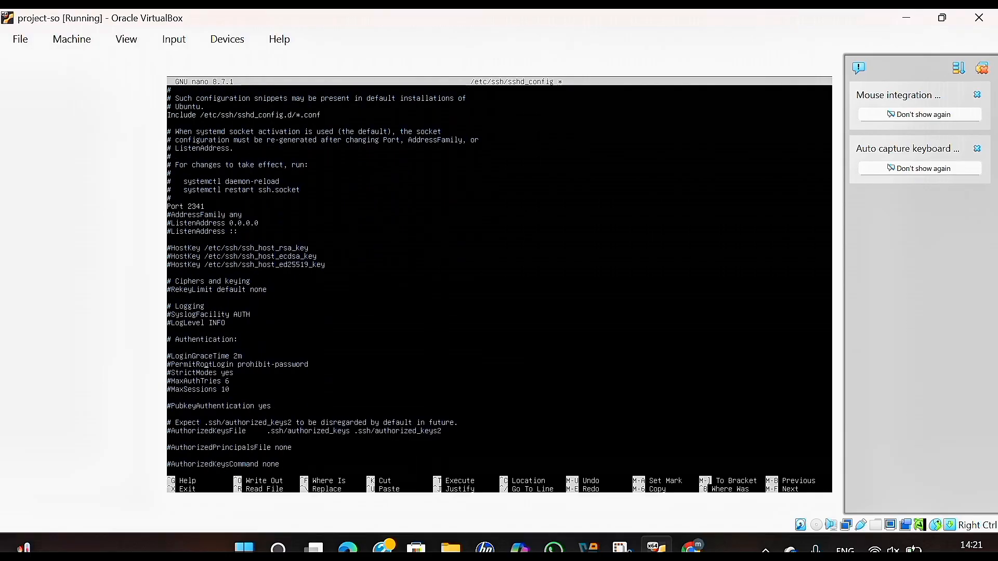
key("BackSpace")
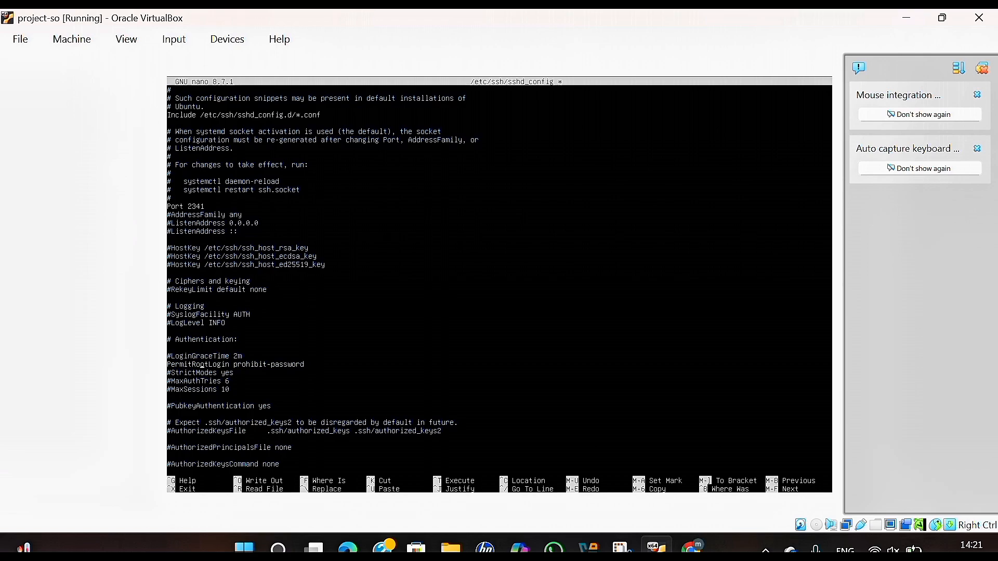
key("BackSpace")
key("BackSpace")
key("BackSpace")
key("BackSpace")
key("BackSpace")
key("BackSpace")
key("BackSpace")
key("BackSpace")
key("BackSpace")
key("BackSpace")
key("BackSpace")
key("BackSpace")
key("BackSpace")
key("BackSpace")
key("BackSpace")
type("no")
key("ctrl+o")
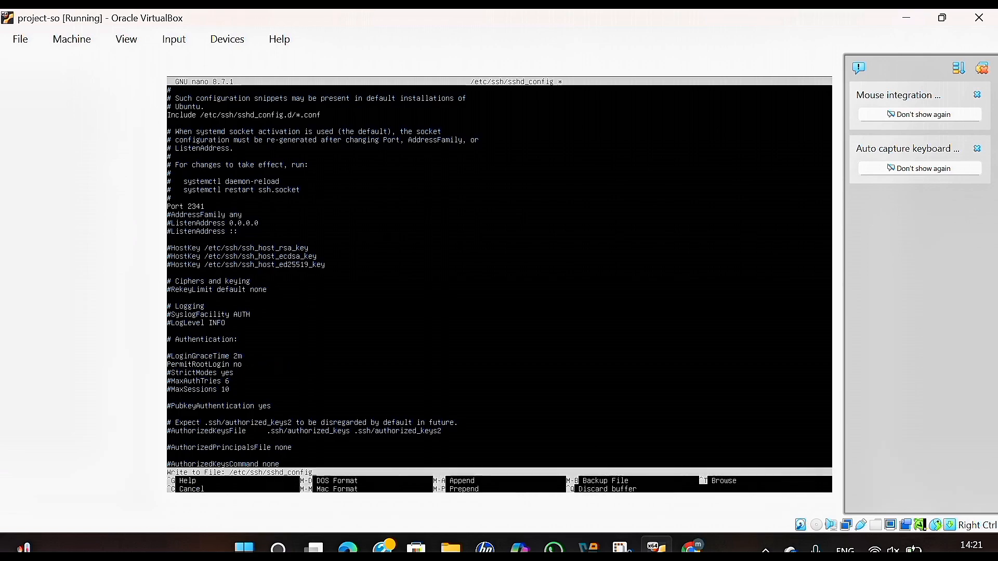
key("Return")
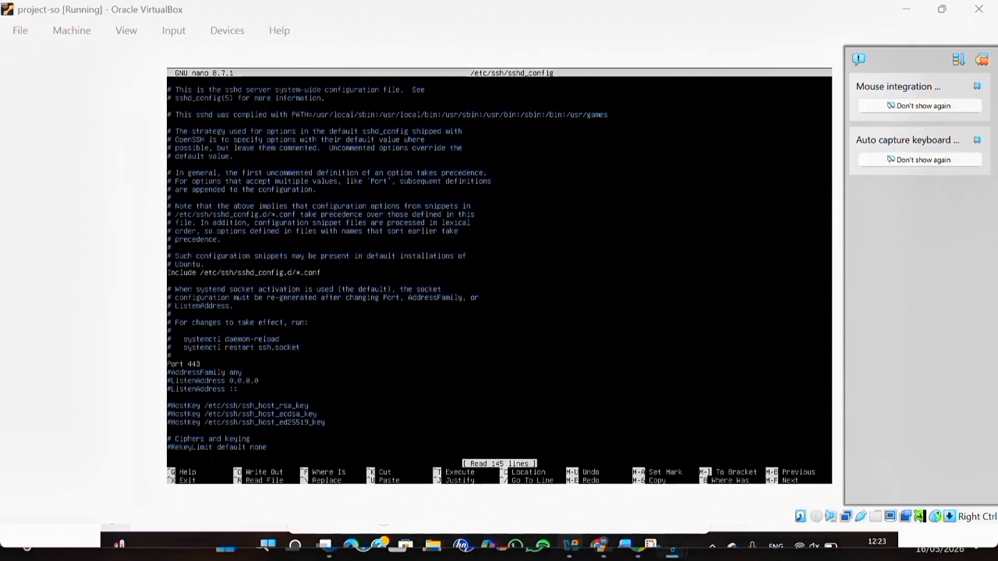
Exit nano, restart the ssh service with systemctl, and list the interfaces with 'ip a'.
key("ctrl+x")
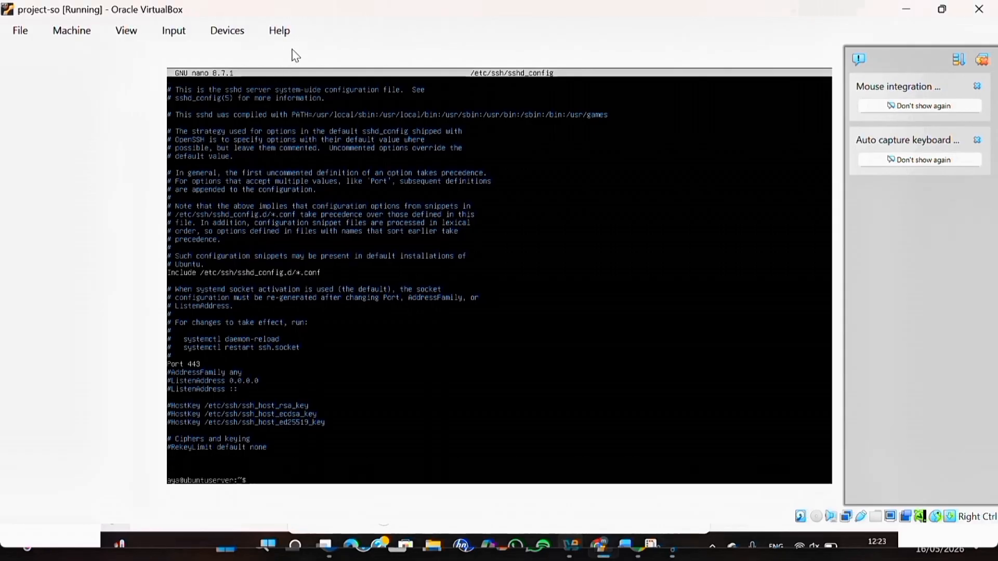
type("sudo systemctl restart ssh")
key("Return")
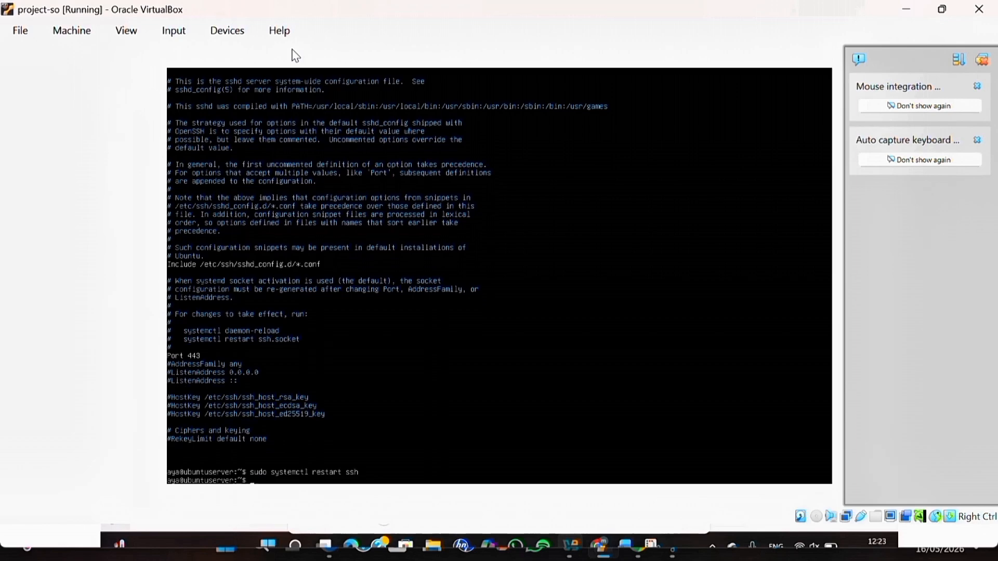
type("ip a")
key("Return")
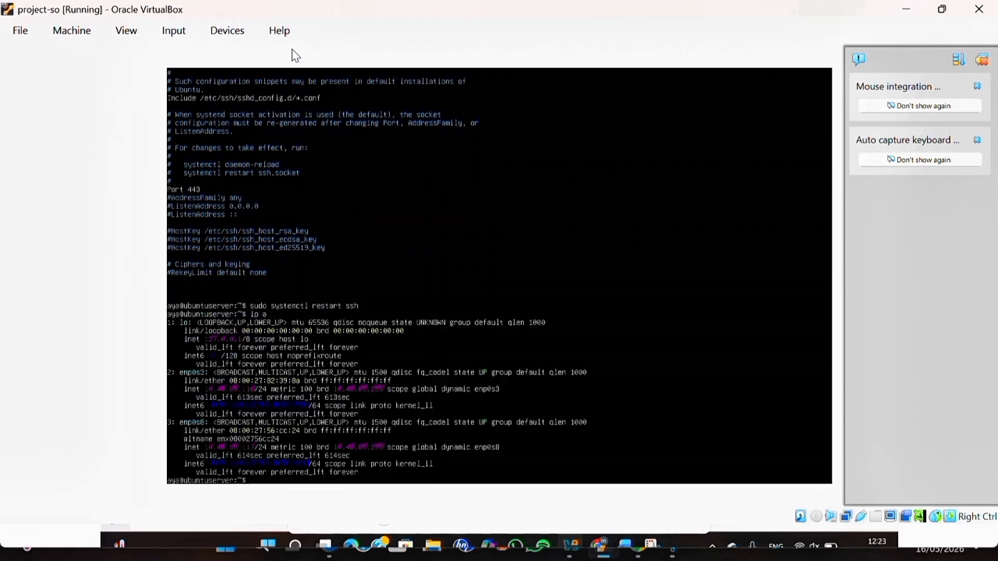
key("alt+Tab")
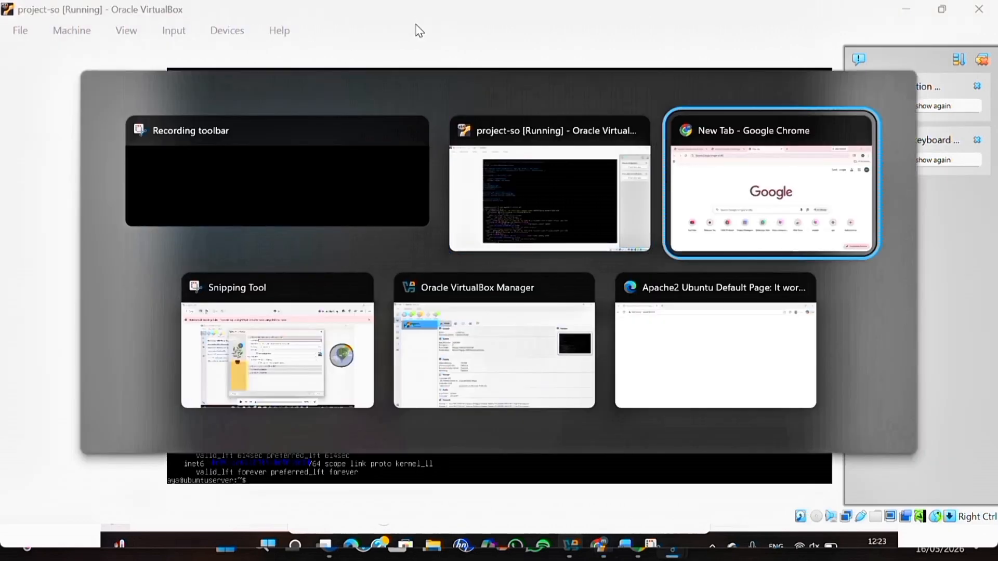
type("h")
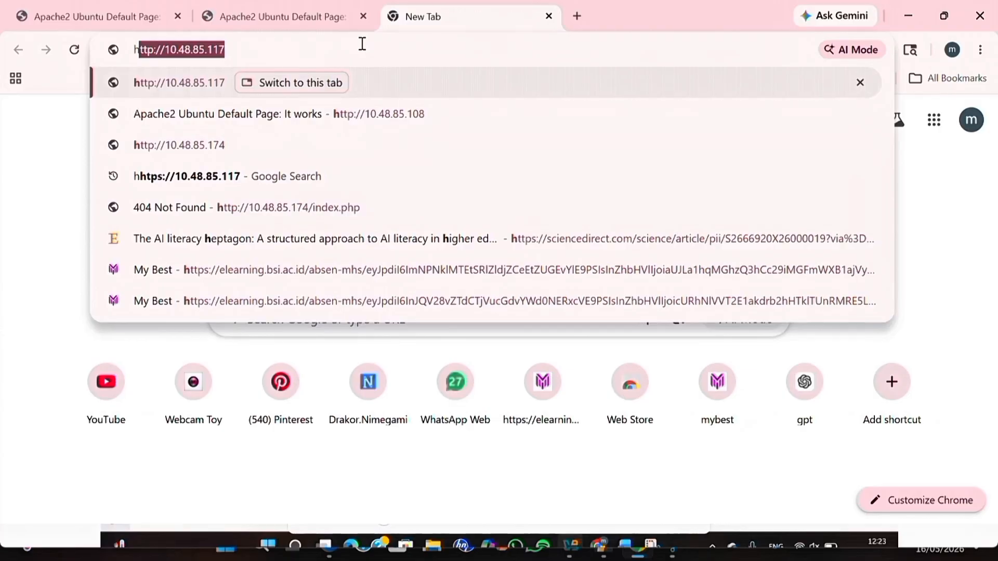
type("ttpas")
key("BackSpace")
key("BackSpace")
type("s")
key("Right")
type("\\")
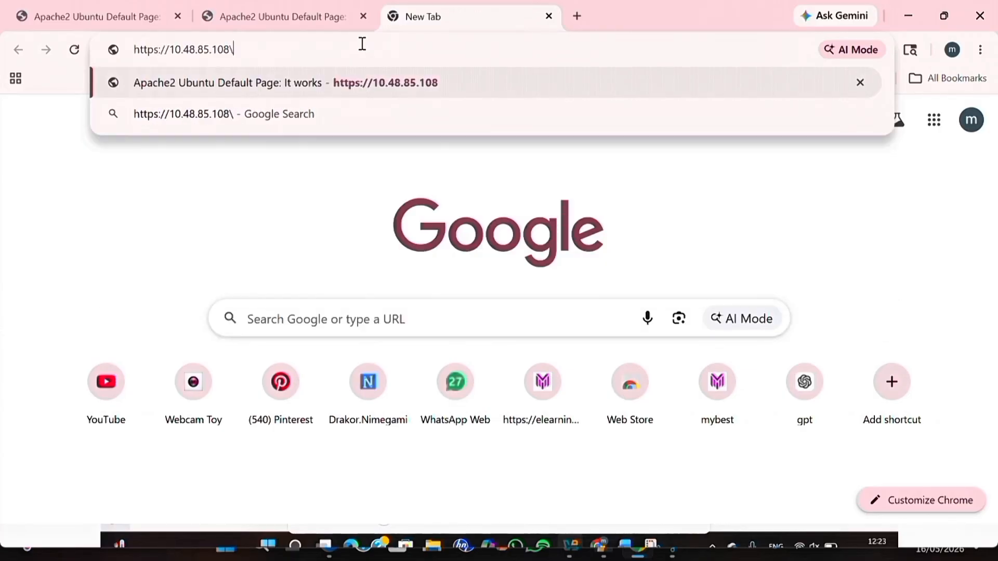
key("BackSpace")
key("BackSpace")
key("BackSpace")
type("17")
key("Return")
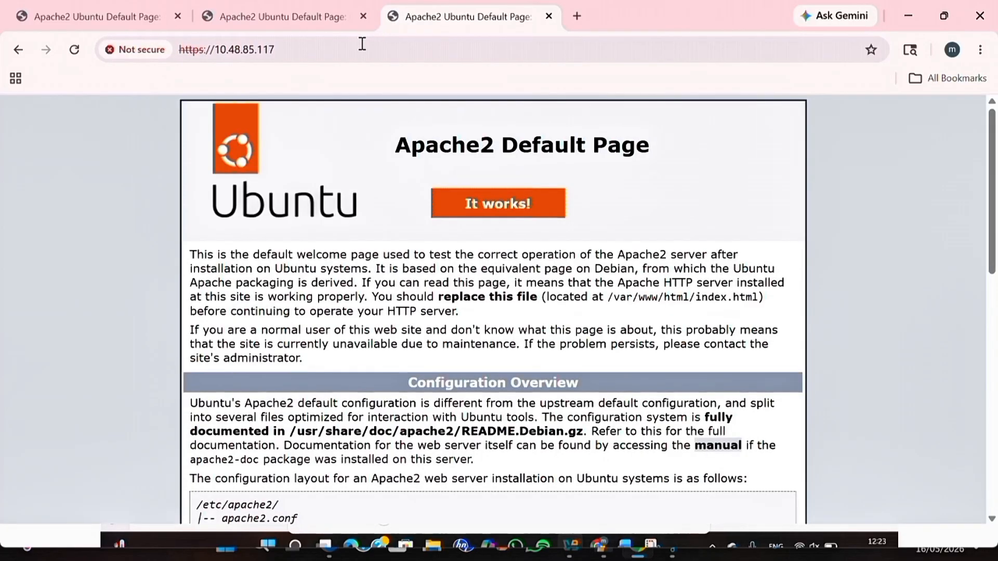